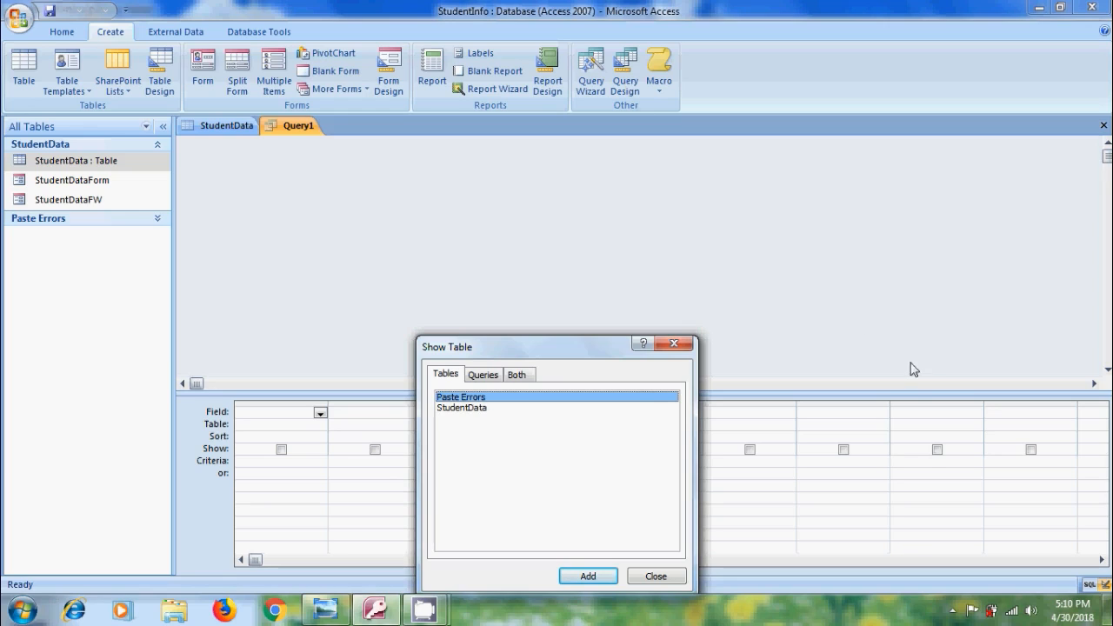
# Add the StudentData table to the new query and close the Show Table dialog.
pyautogui.click(472, 408)
pyautogui.click(594, 580)
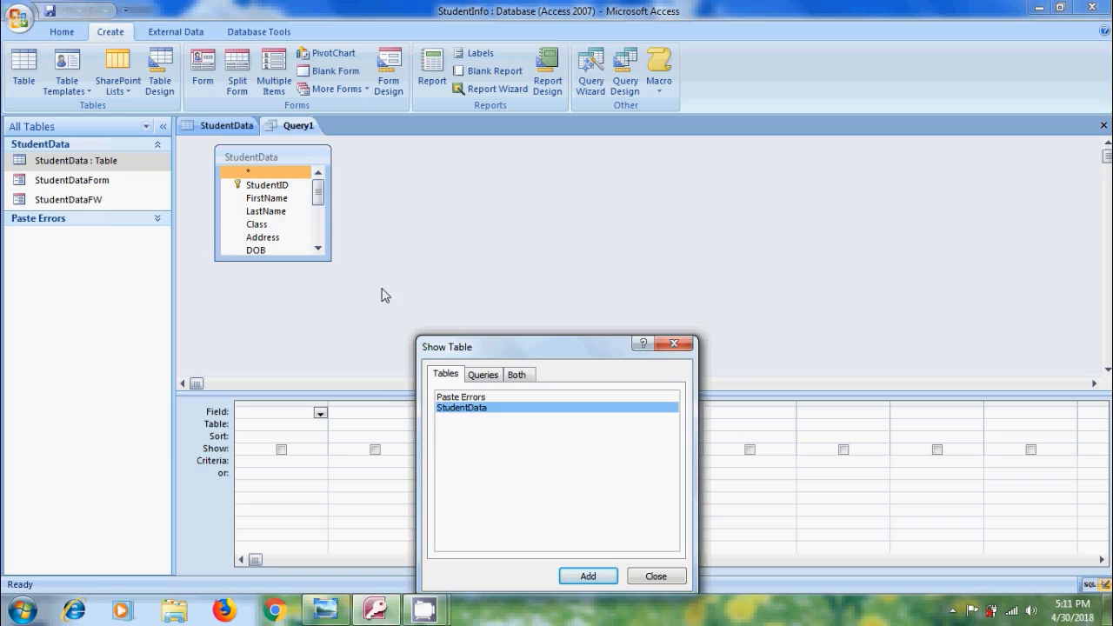
pyautogui.click(658, 577)
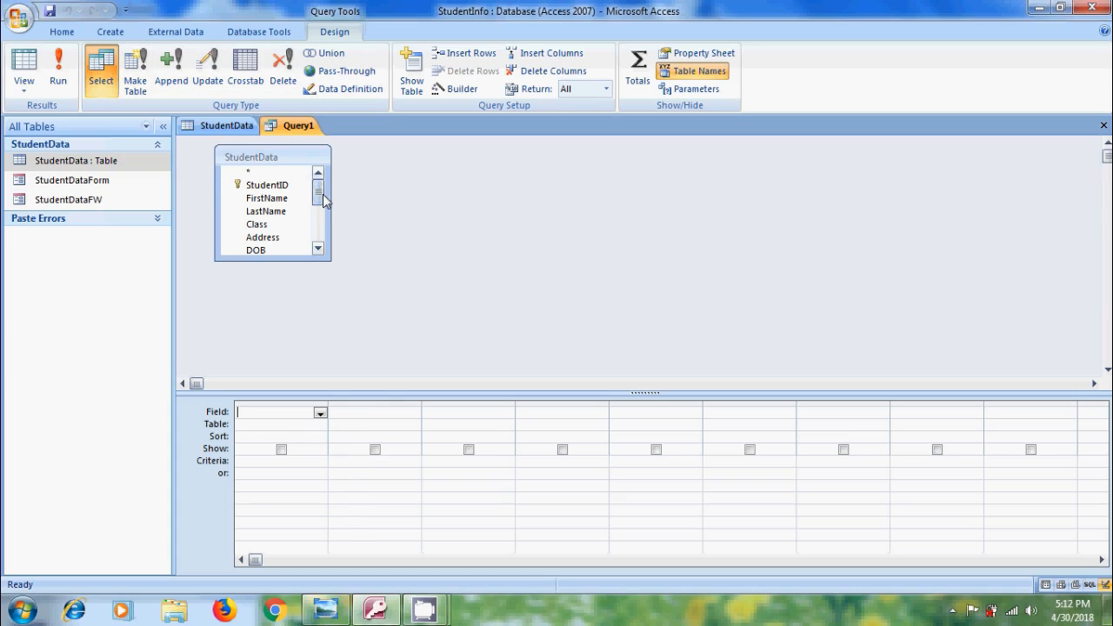
# Add the FirstName and LastName fields from StudentData to the query grid and run the query.
pyautogui.moveTo(320, 189); pyautogui.dragTo(321, 246)
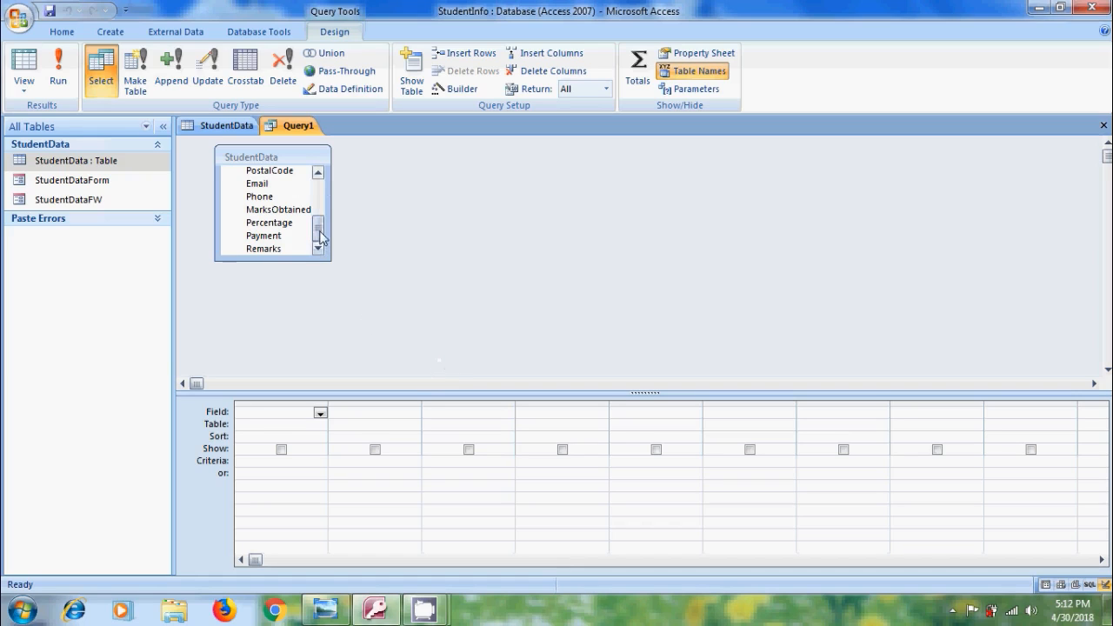
pyautogui.moveTo(321, 236); pyautogui.dragTo(286, 415)
pyautogui.click(283, 199)
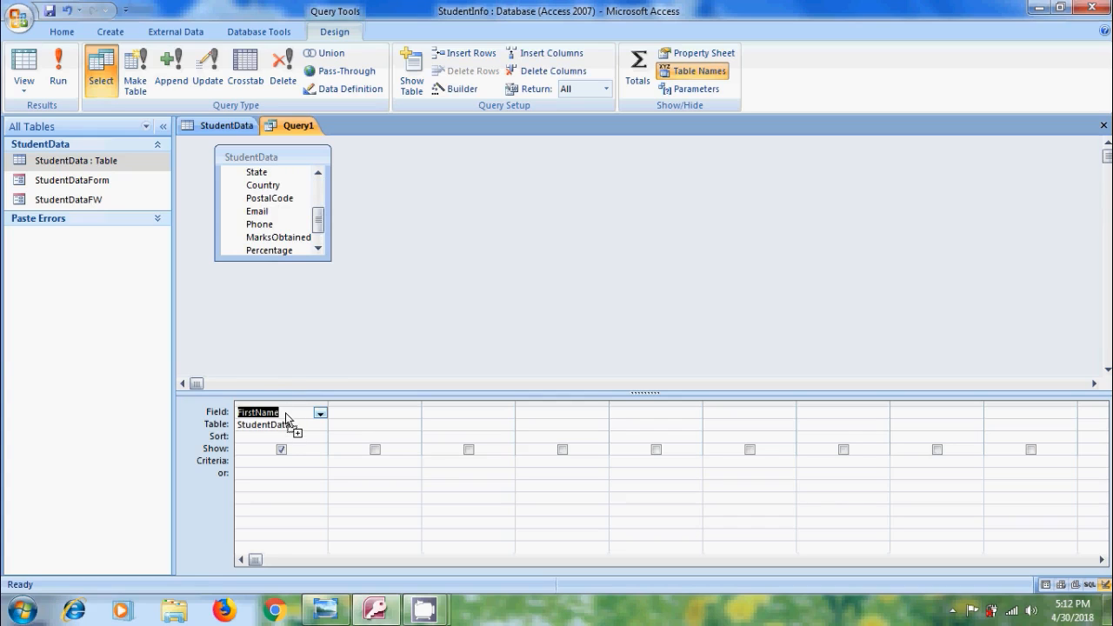
pyautogui.moveTo(318, 219); pyautogui.dragTo(319, 188)
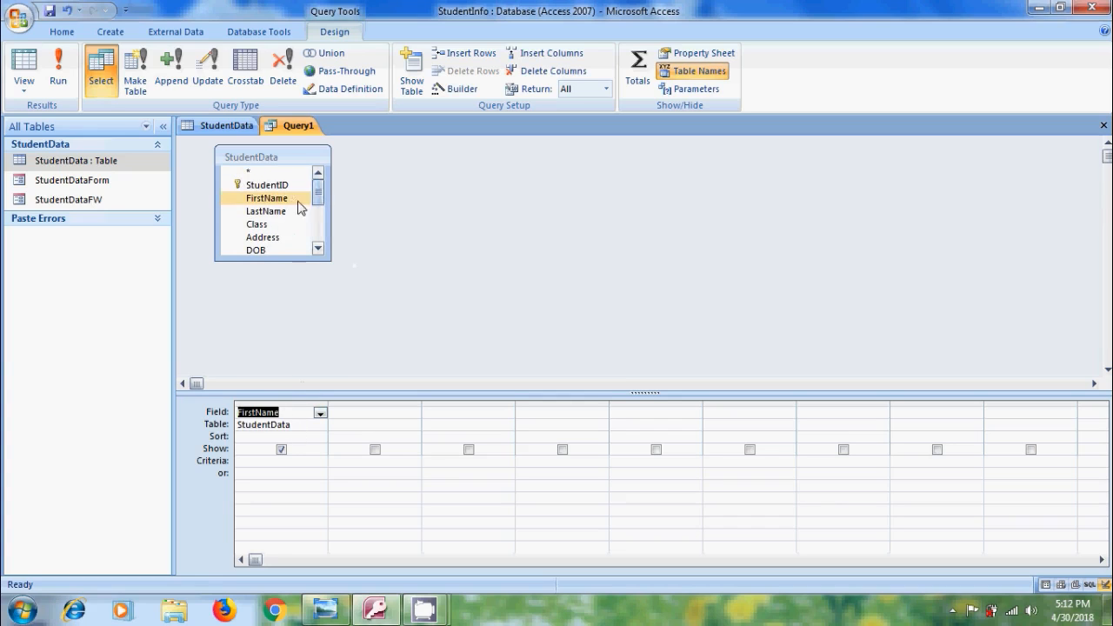
pyautogui.click(280, 211)
pyautogui.moveTo(272, 215); pyautogui.dragTo(354, 407)
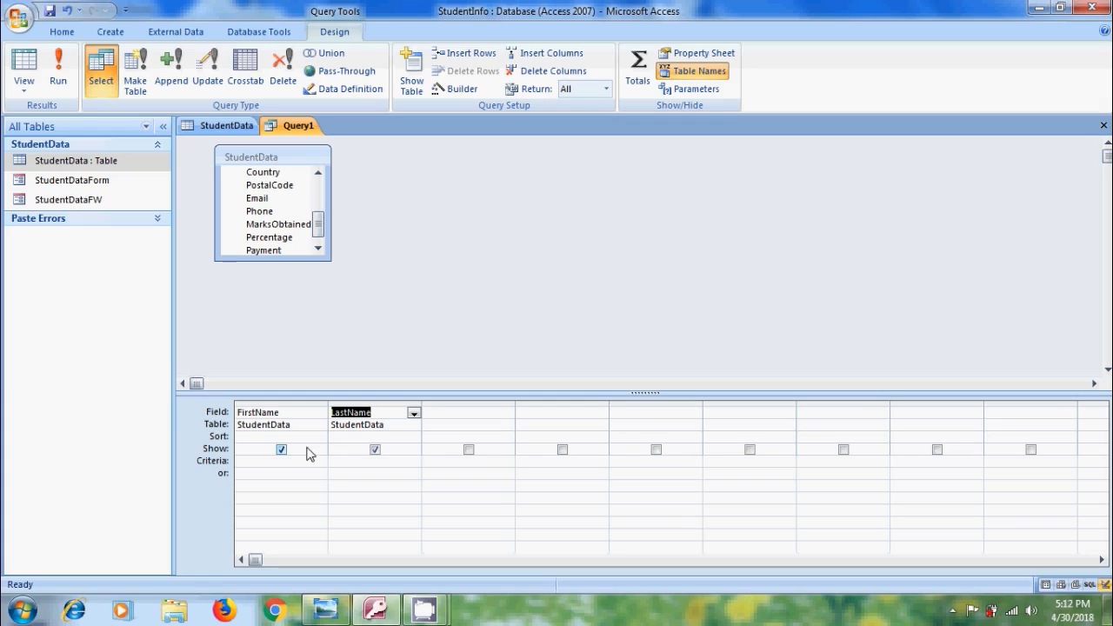
pyautogui.click(58, 69)
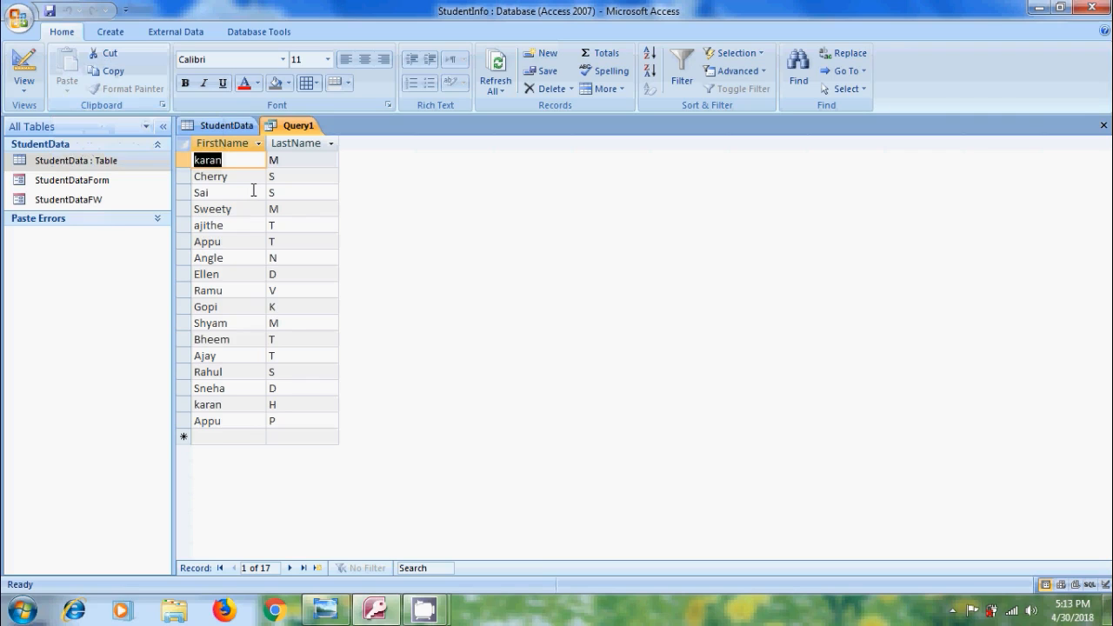
# Return to the query design, add the Phone field as the third column and run the query.
pyautogui.click(21, 63)
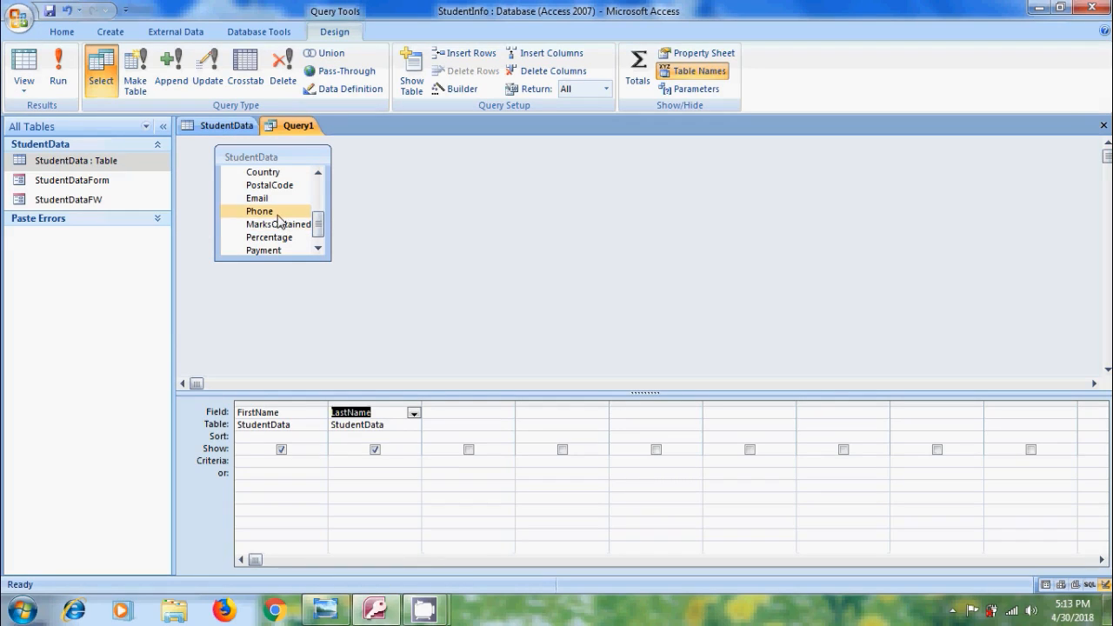
pyautogui.doubleClick(269, 213)
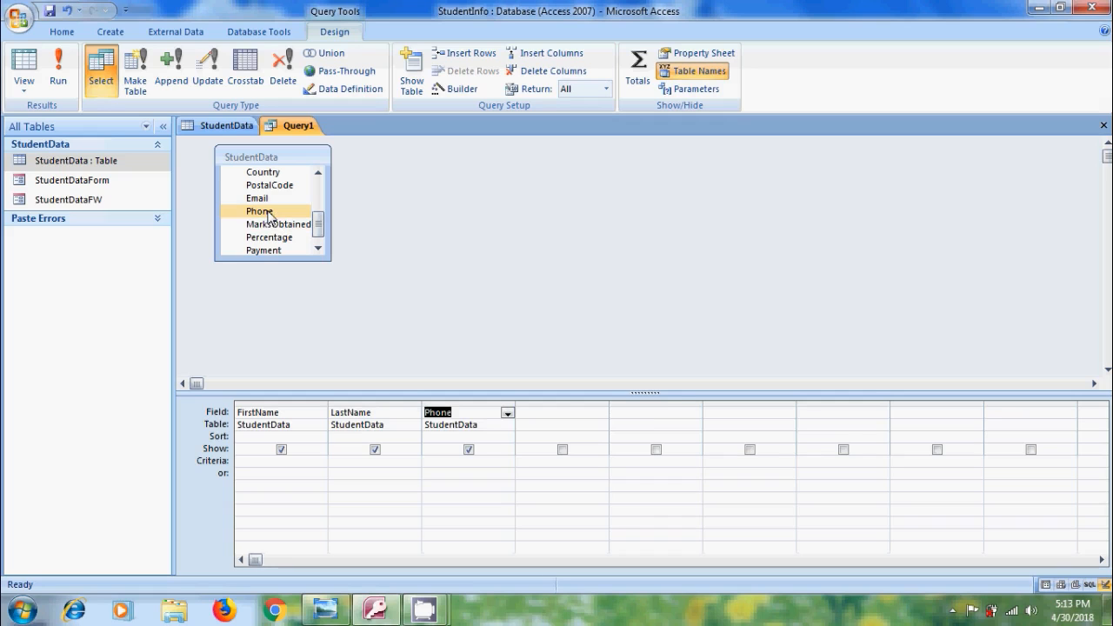
pyautogui.click(63, 79)
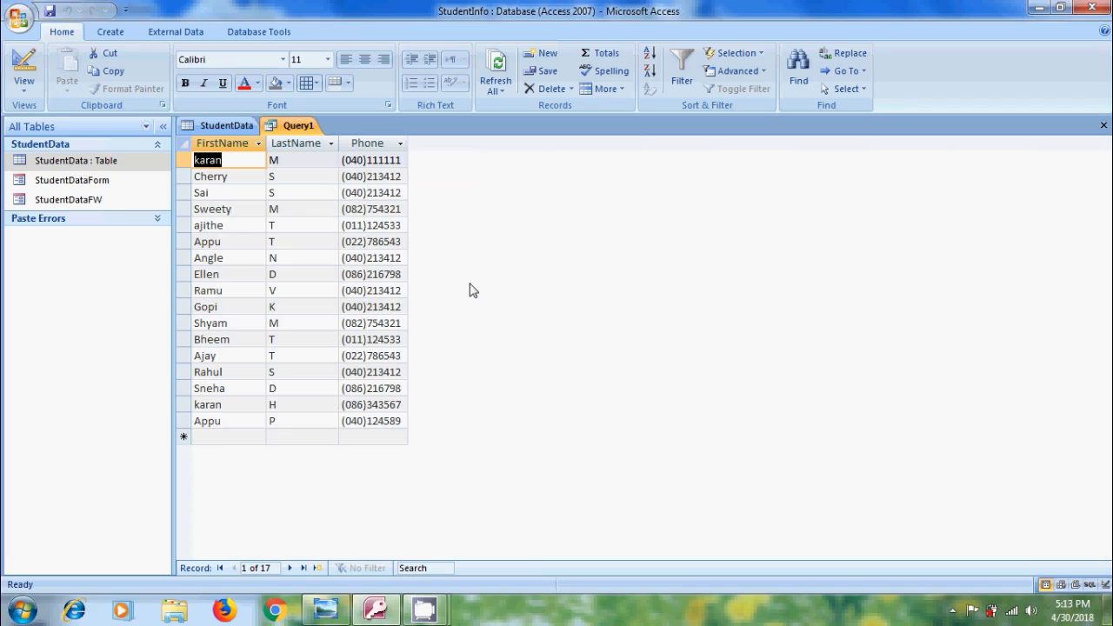
# Delete the Phone column from the query design and run the query again.
pyautogui.click(18, 62)
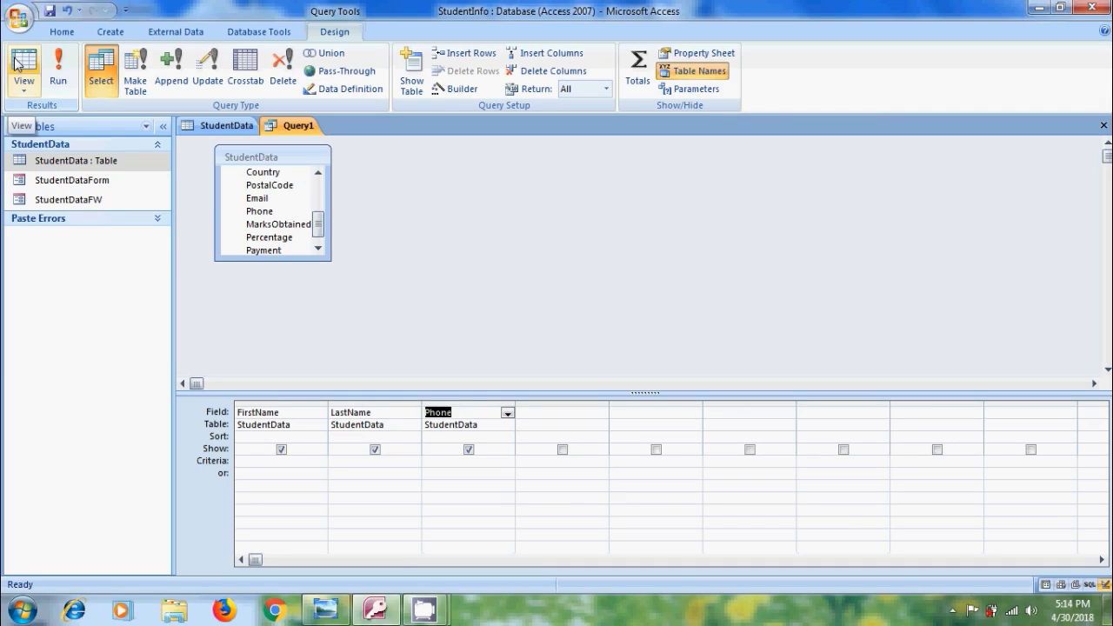
pyautogui.click(460, 402)
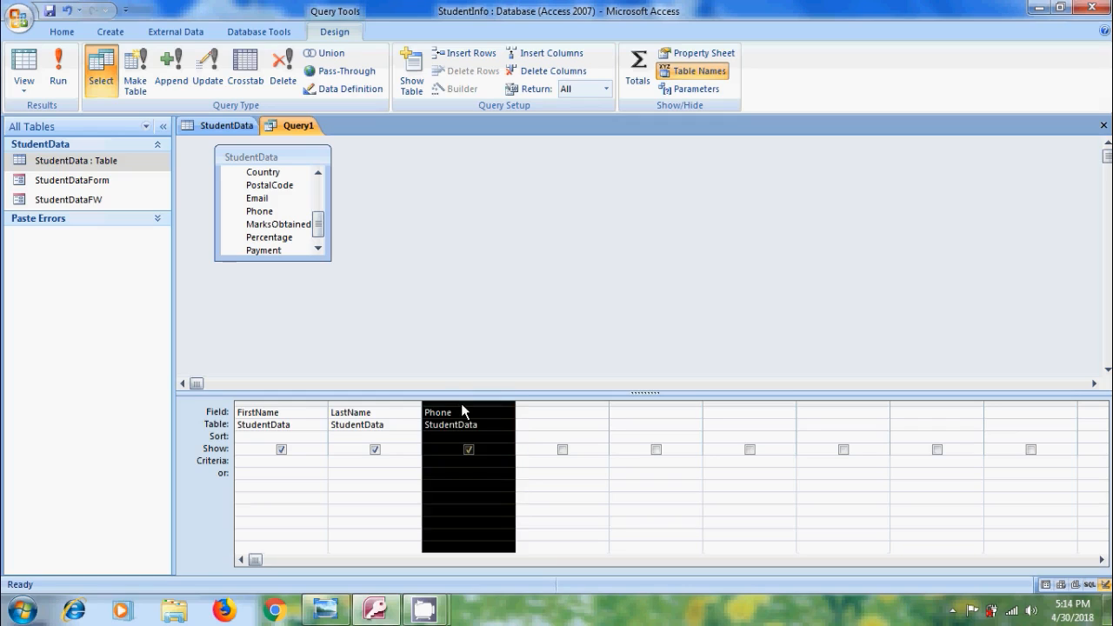
pyautogui.press('Delete')
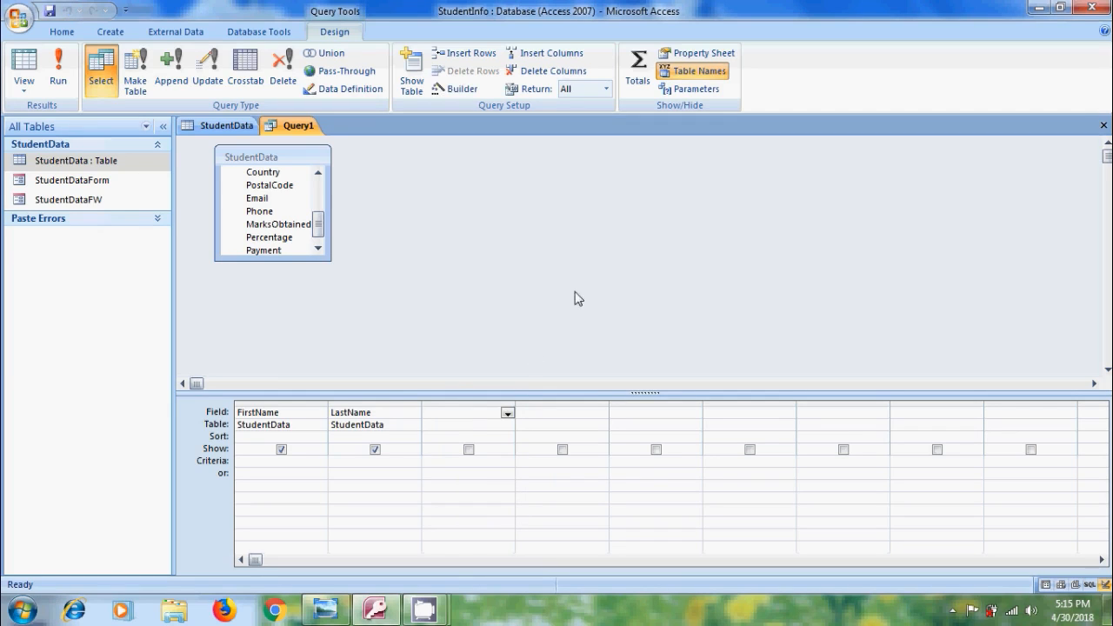
pyautogui.click(68, 74)
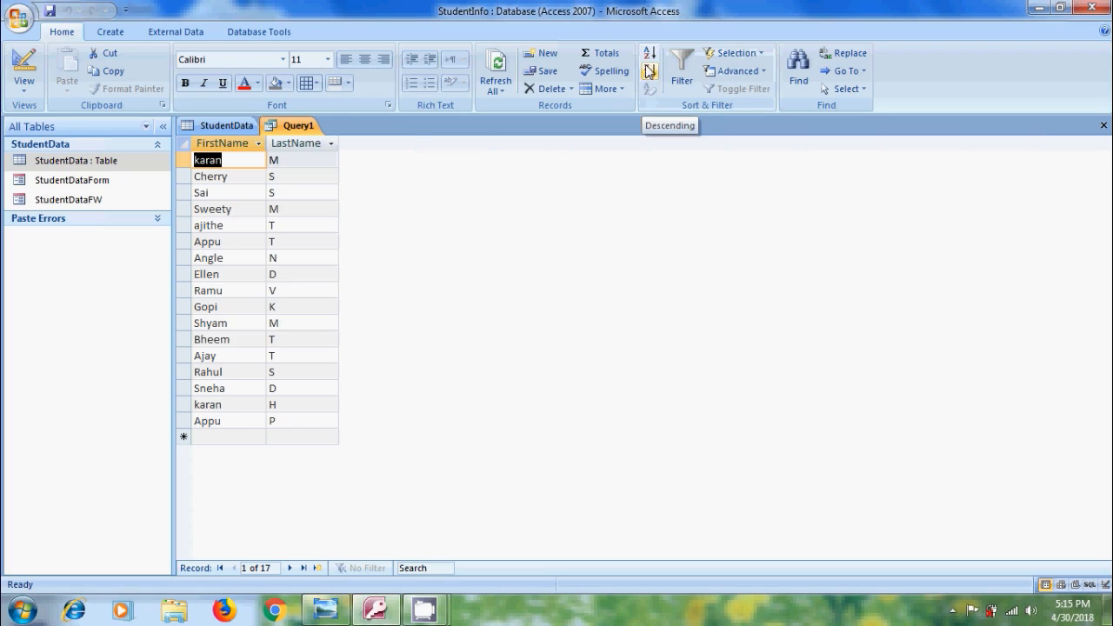
# Set the FirstName column's sort order to Ascending in the query design and run the query.
pyautogui.click(17, 62)
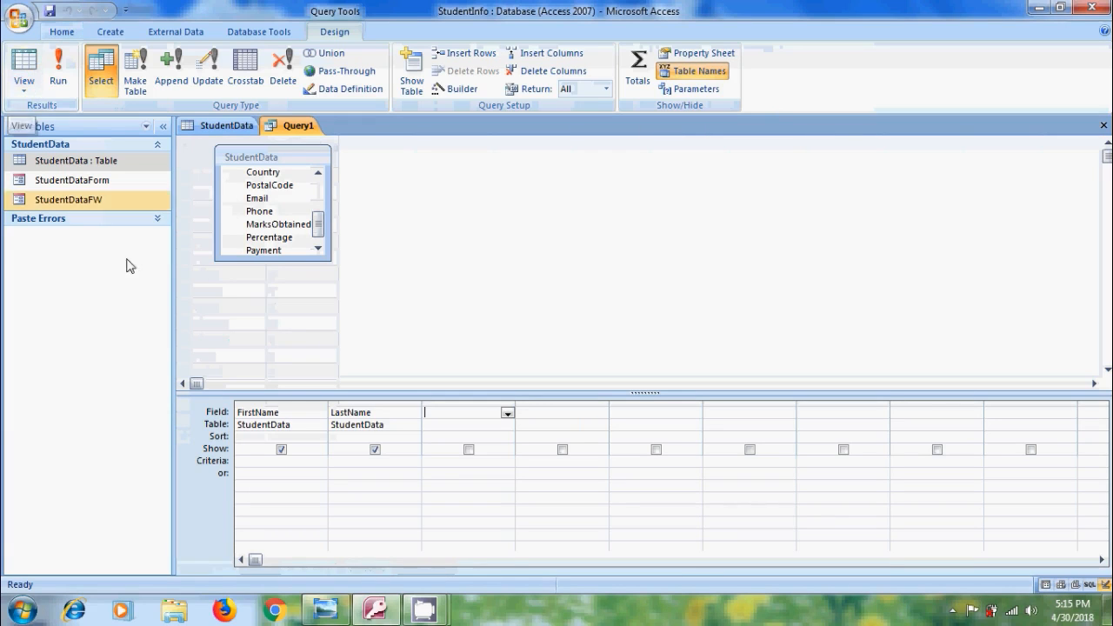
pyautogui.click(252, 435)
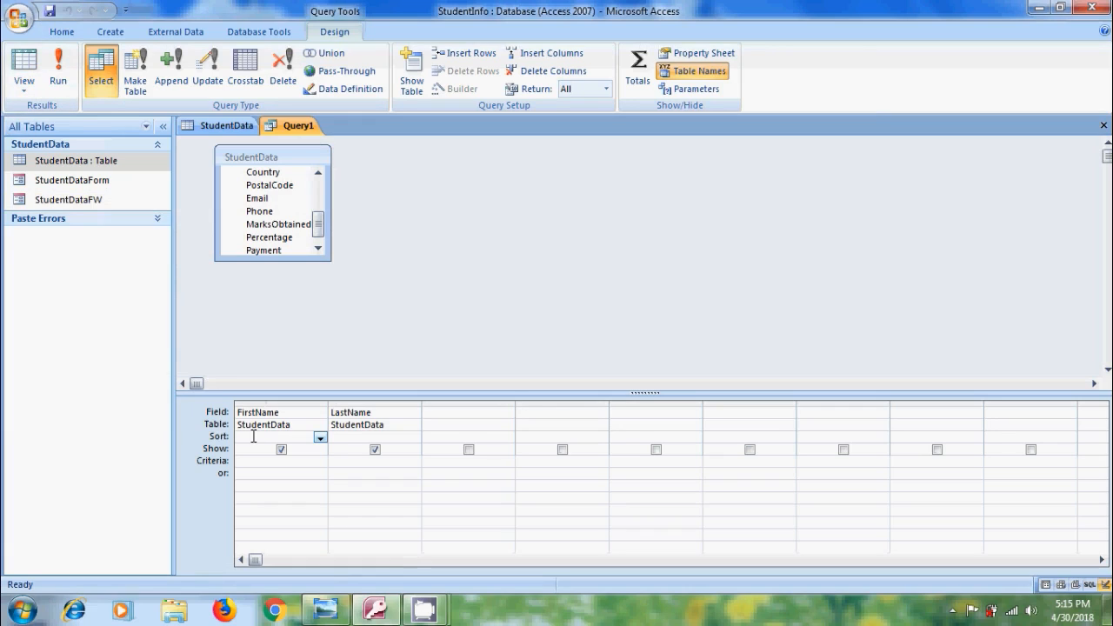
pyautogui.click(320, 438)
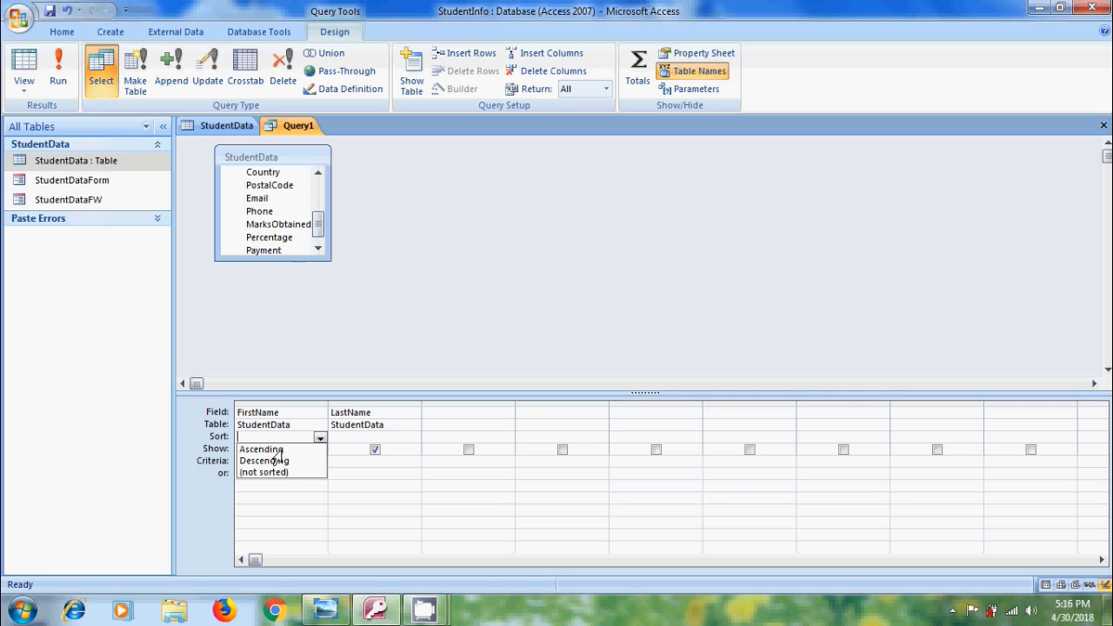
pyautogui.click(275, 450)
pyautogui.click(62, 70)
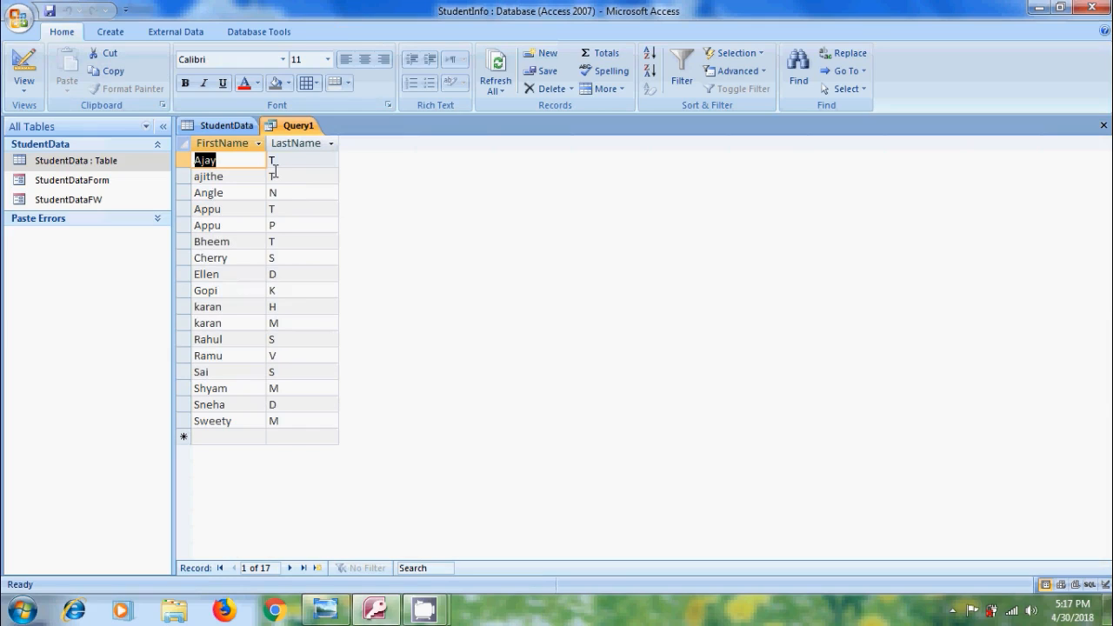
# Return to the query design and set the FirstName column's sort to (not sorted).
pyautogui.click(25, 63)
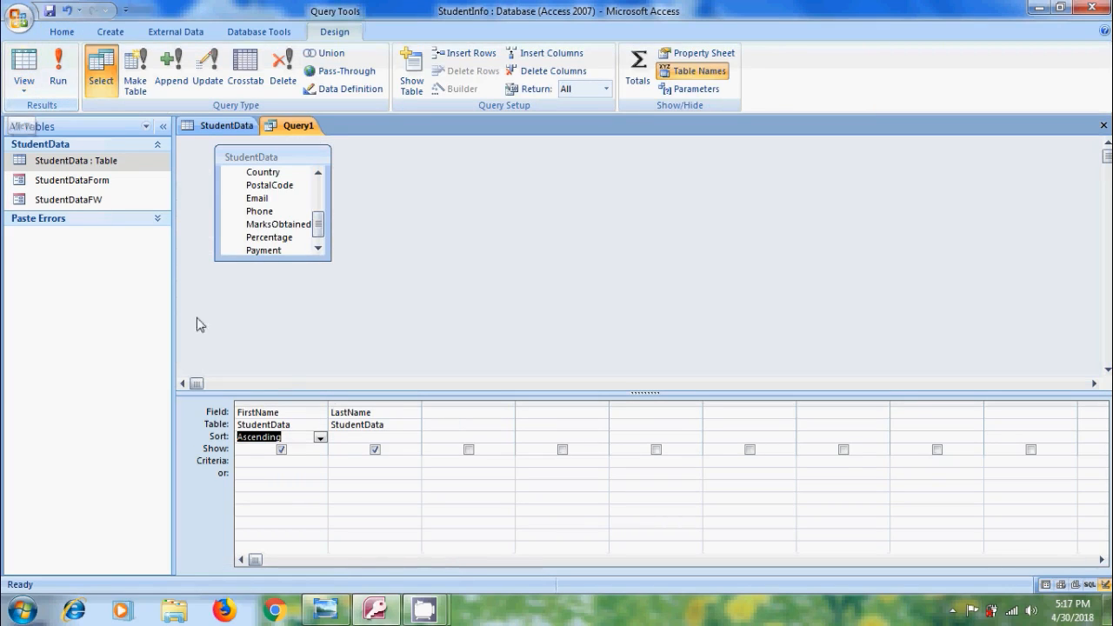
pyautogui.click(320, 438)
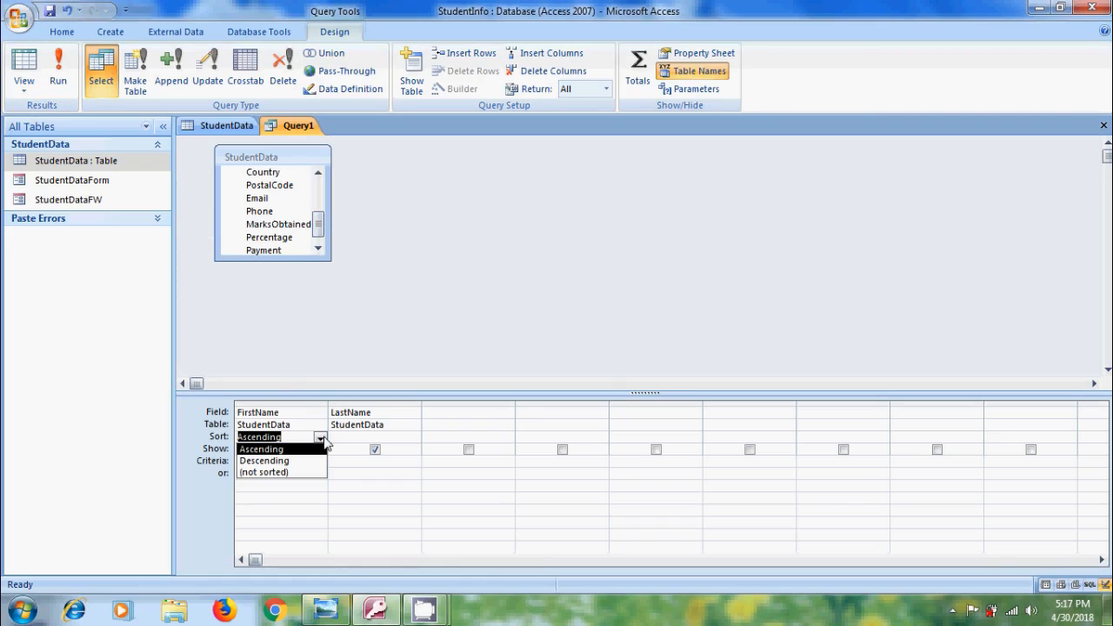
pyautogui.click(296, 472)
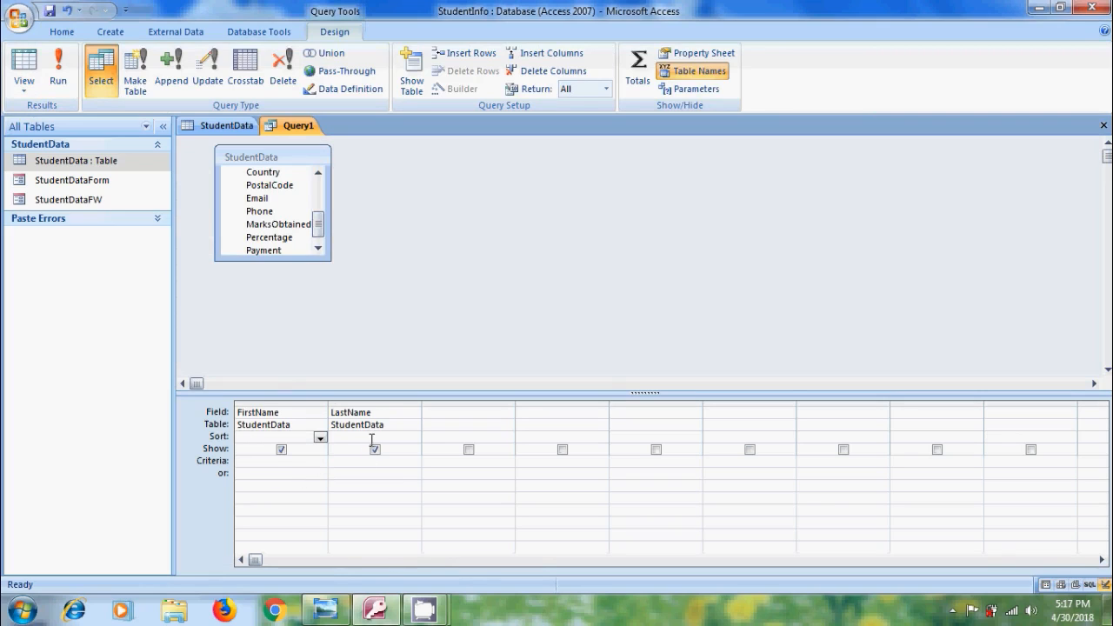
# Set the LastName column's sort order to Ascending and run the query.
pyautogui.click(372, 439)
pyautogui.click(414, 438)
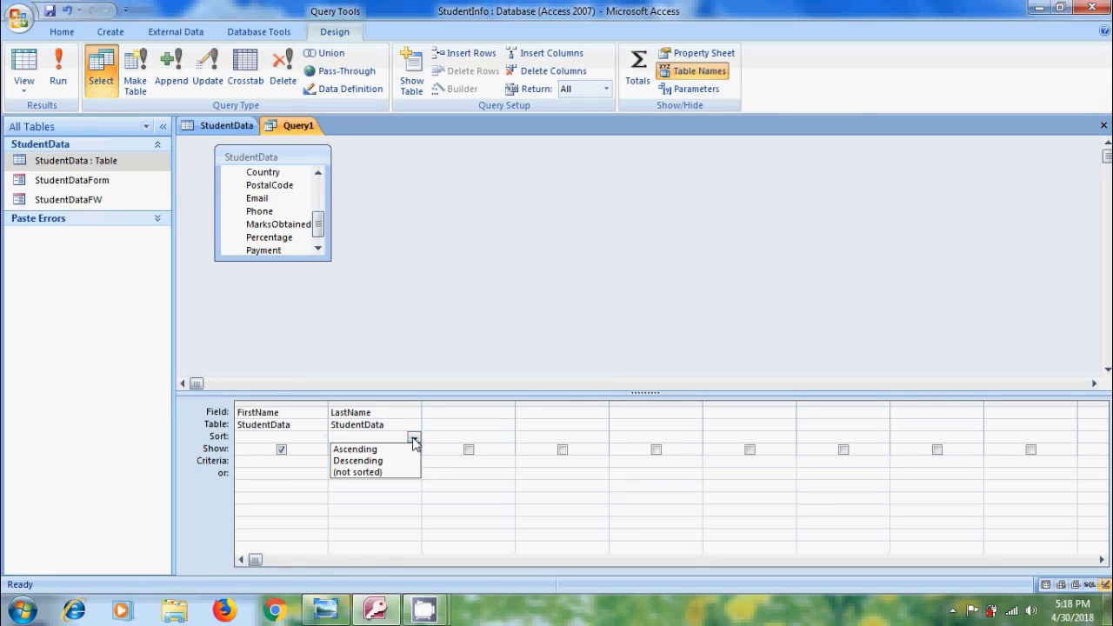
pyautogui.click(385, 449)
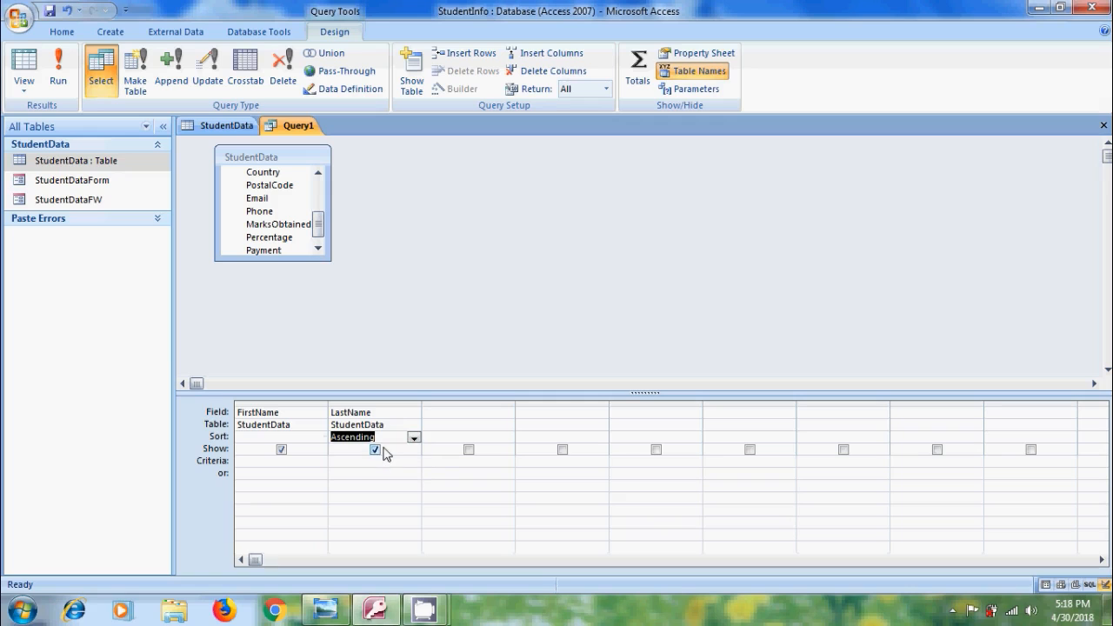
pyautogui.click(58, 74)
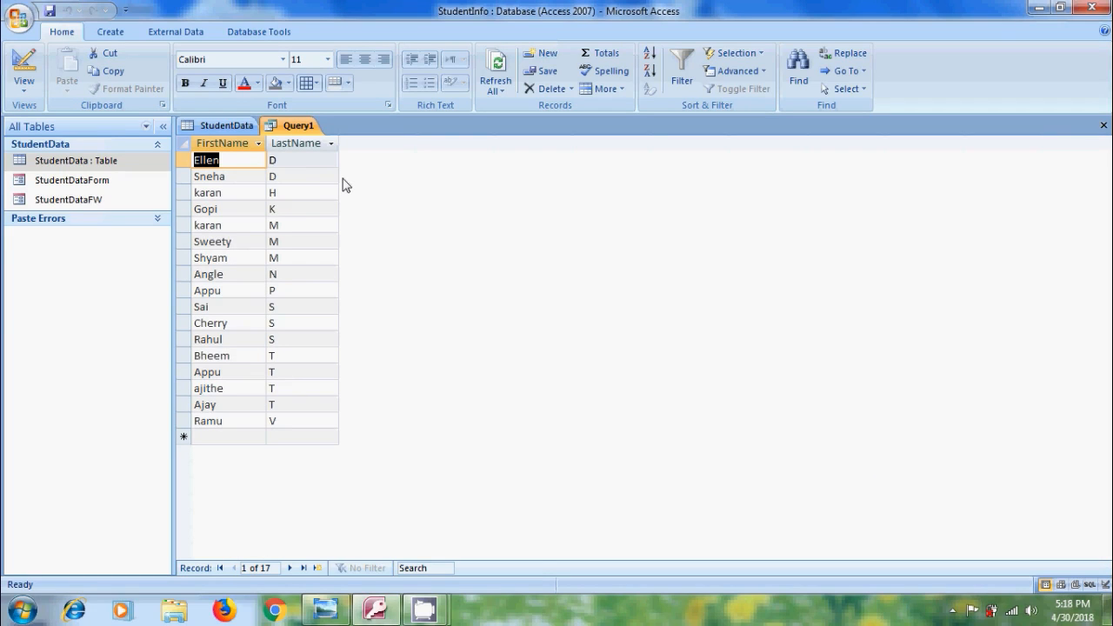
# In the query design, also sort the FirstName column Ascending and run the query.
pyautogui.click(25, 68)
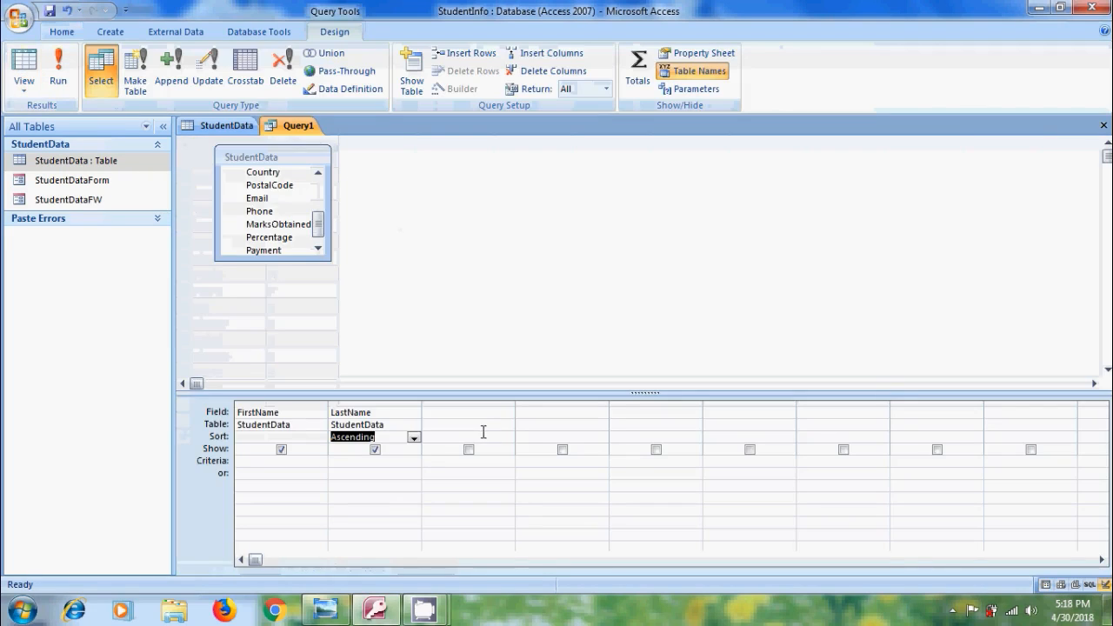
pyautogui.click(320, 437)
pyautogui.click(287, 447)
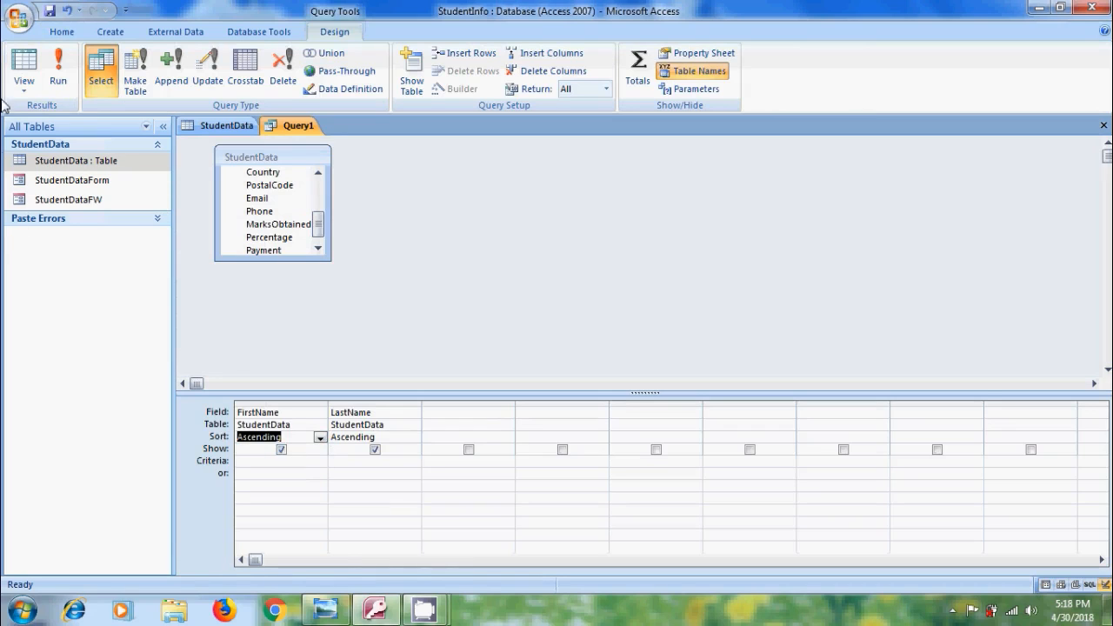
pyautogui.click(54, 71)
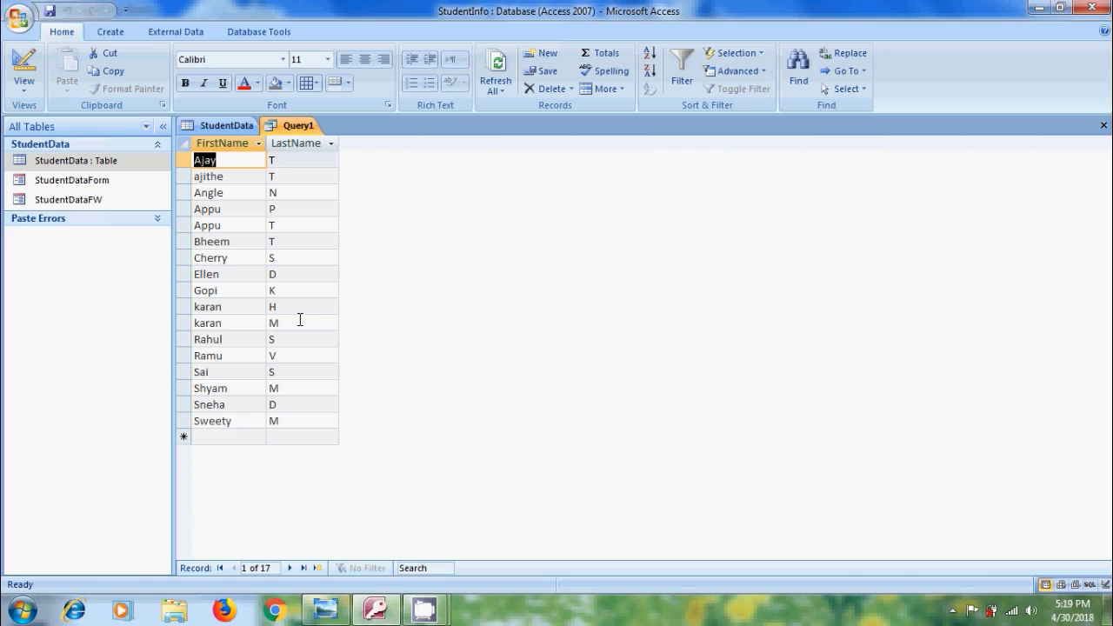
# Move the LastName column ahead of FirstName in the query design and run the query.
pyautogui.click(23, 69)
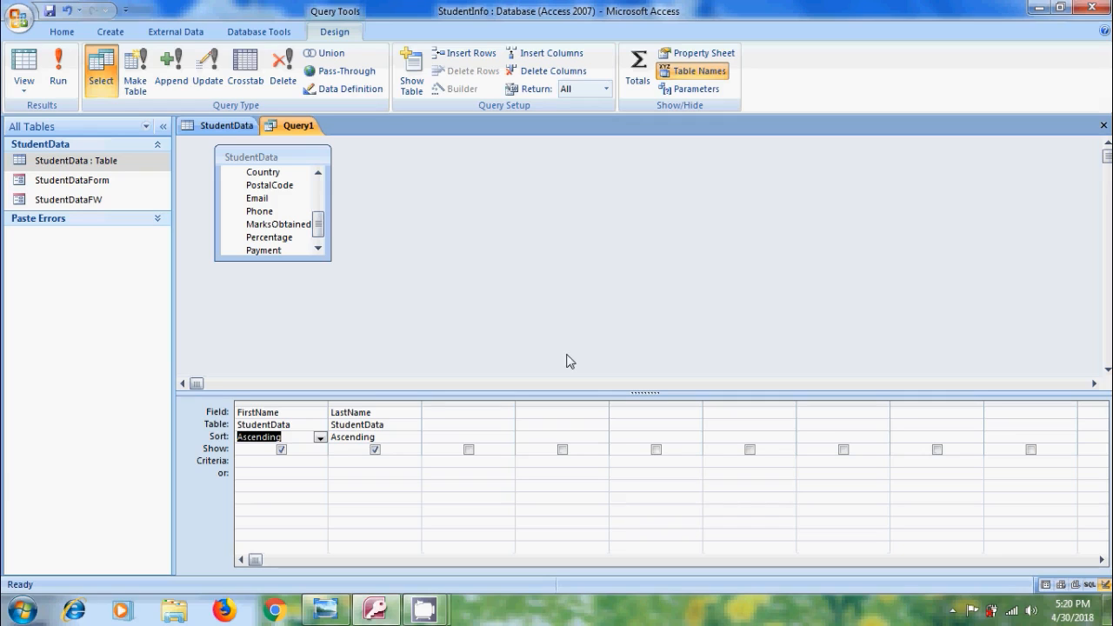
pyautogui.click(384, 402)
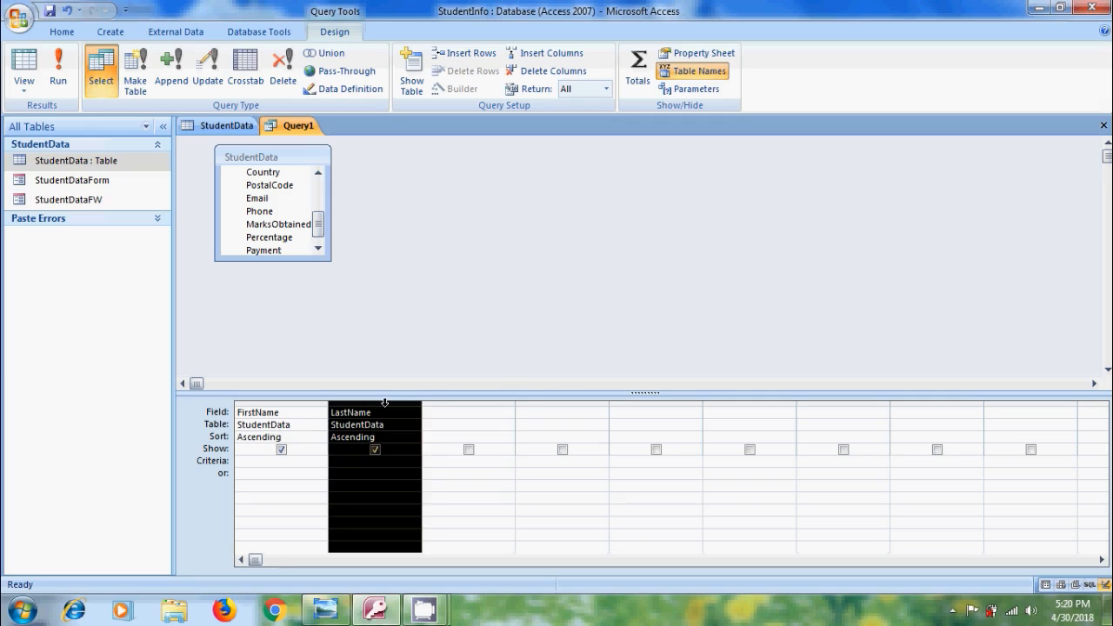
pyautogui.moveTo(385, 403); pyautogui.dragTo(297, 403)
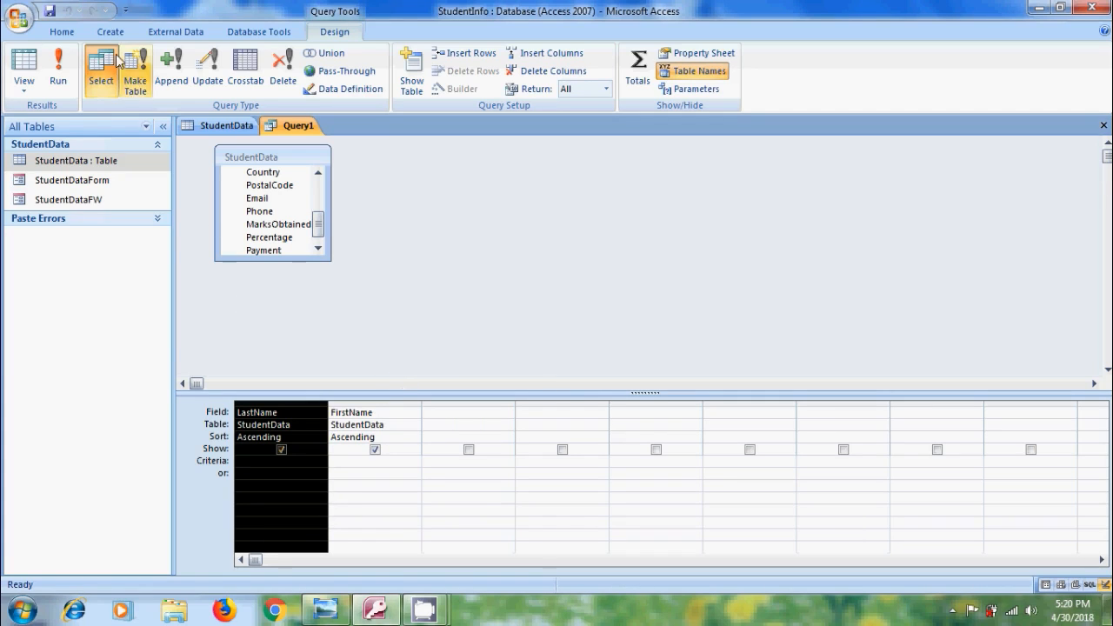
pyautogui.click(63, 55)
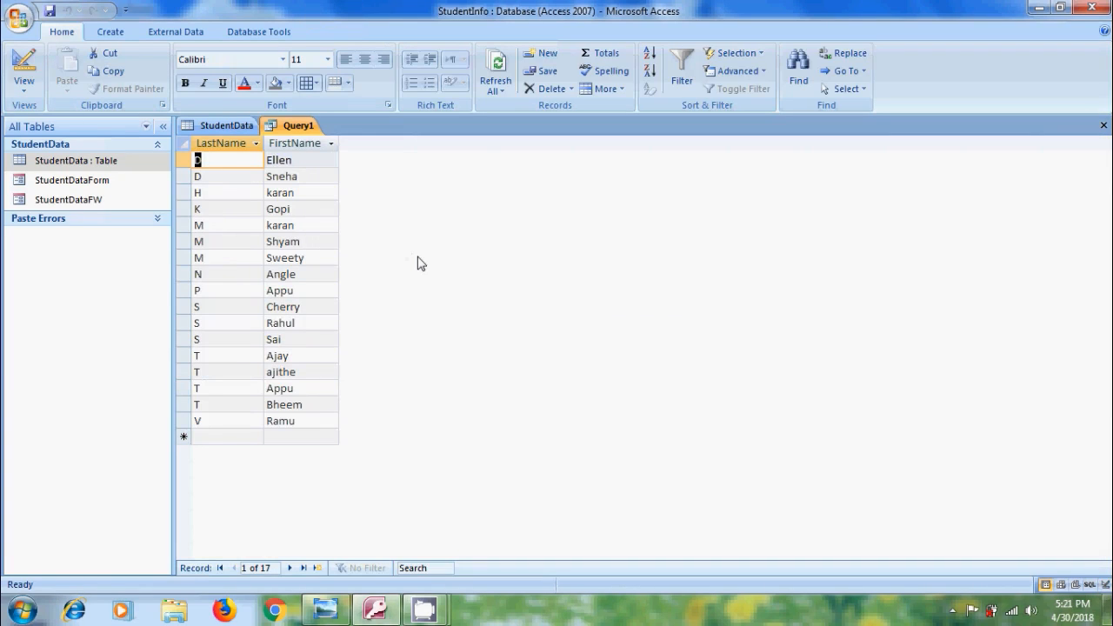
# Save the query under the name StudentQ.
pyautogui.click(48, 10)
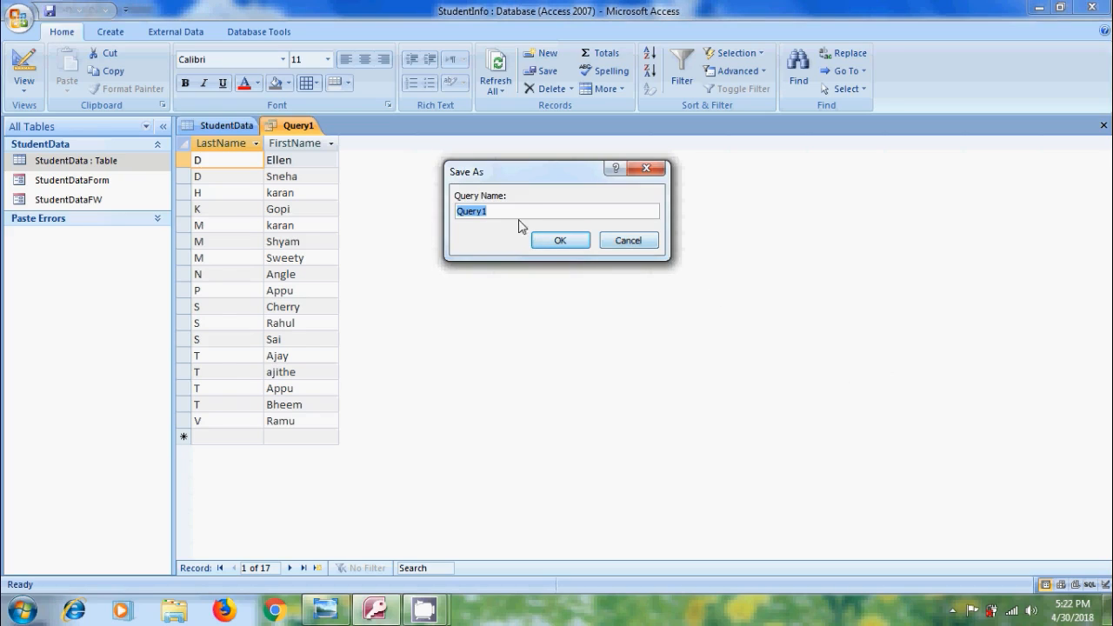
pyautogui.write('StudentQ')
pyautogui.click(570, 240)
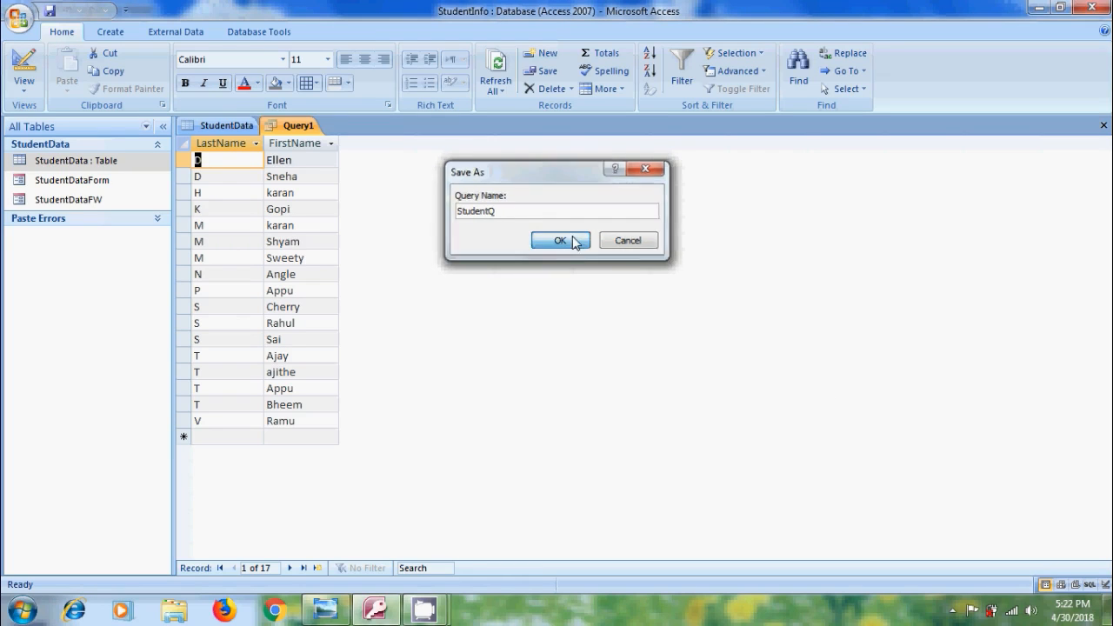
# Close the saved query and reopen StudentQ to view its records.
pyautogui.click(1103, 125)
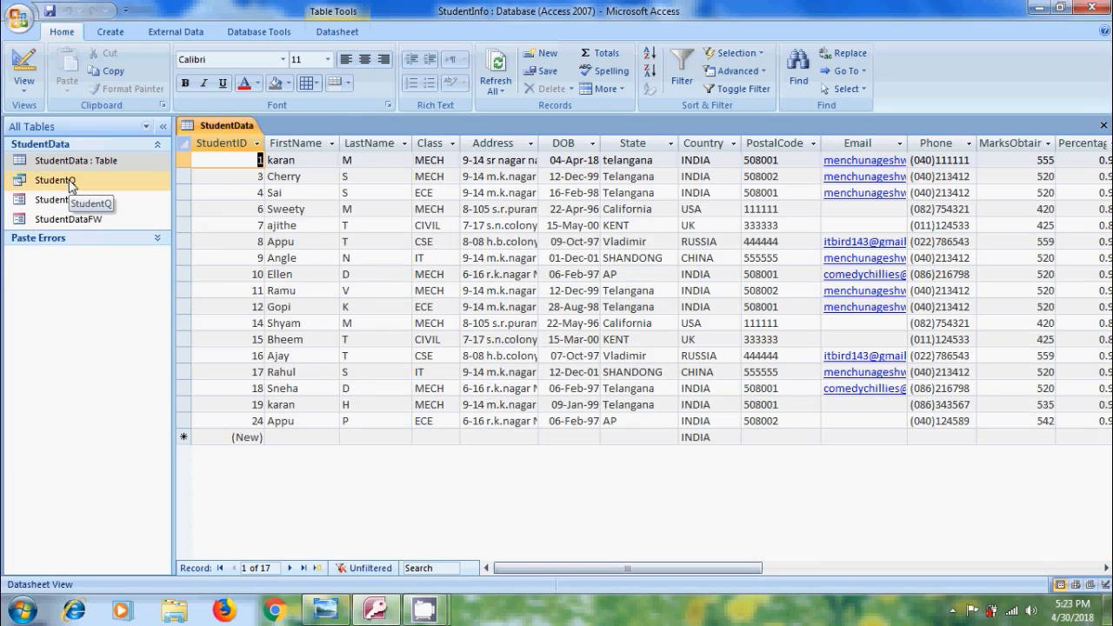
pyautogui.doubleClick(71, 182)
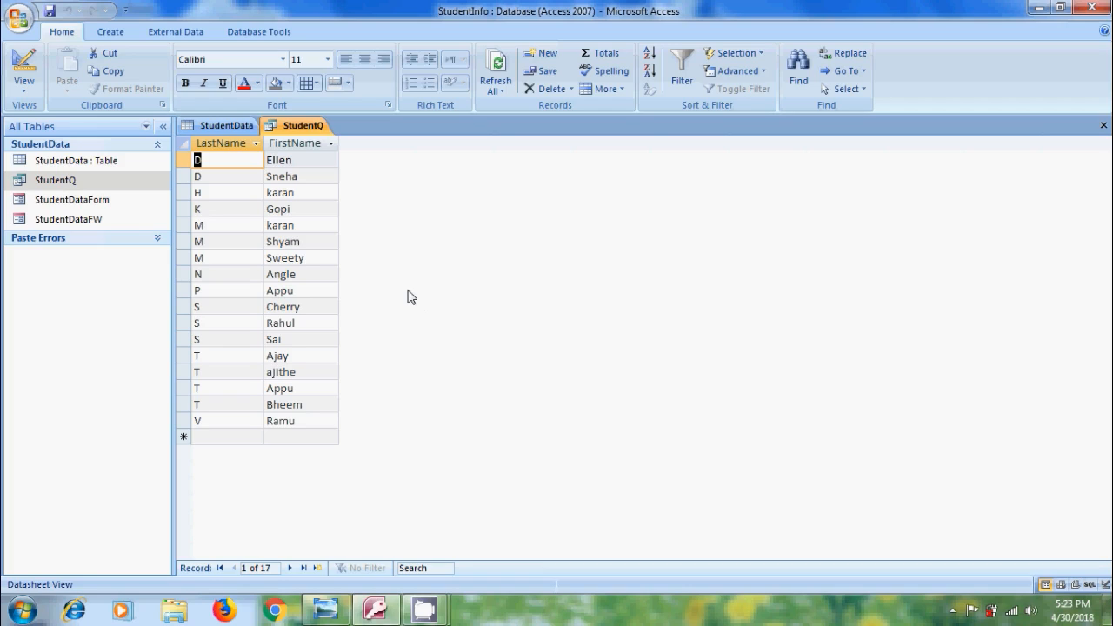
# Add the Country field to the StudentQ design, run the query and look through the values in the Country filter list.
pyautogui.click(35, 66)
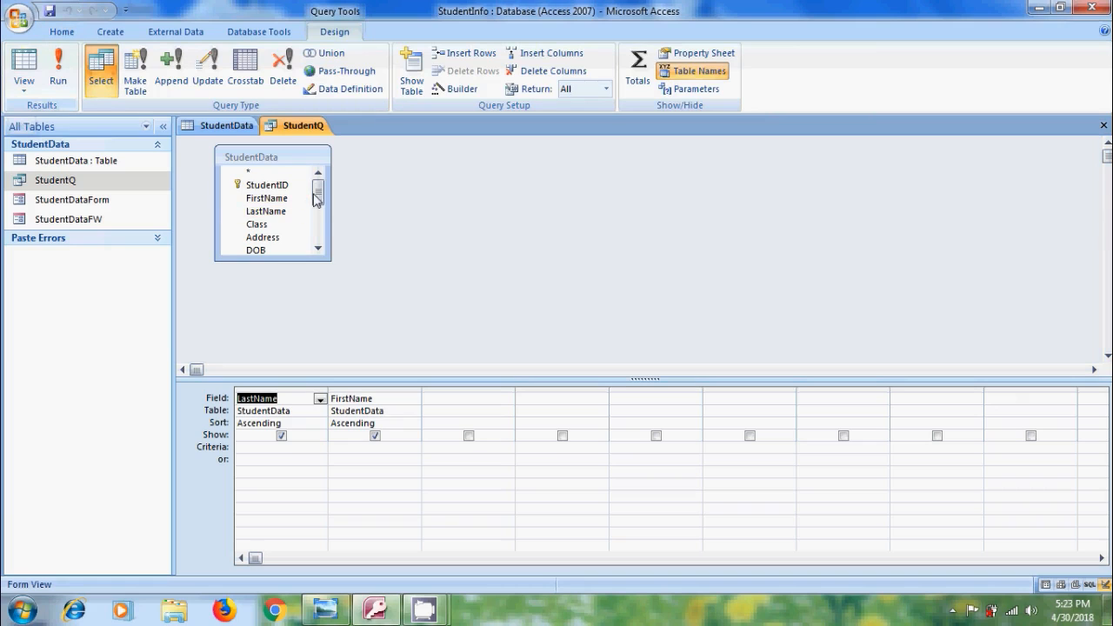
pyautogui.moveTo(318, 195); pyautogui.dragTo(318, 213)
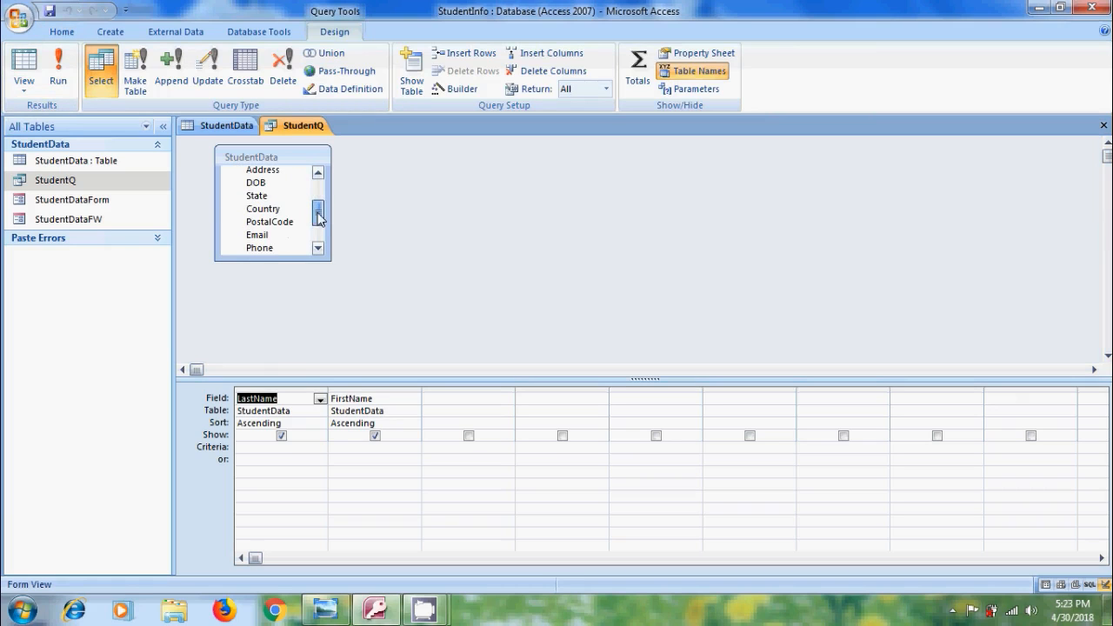
pyautogui.doubleClick(264, 209)
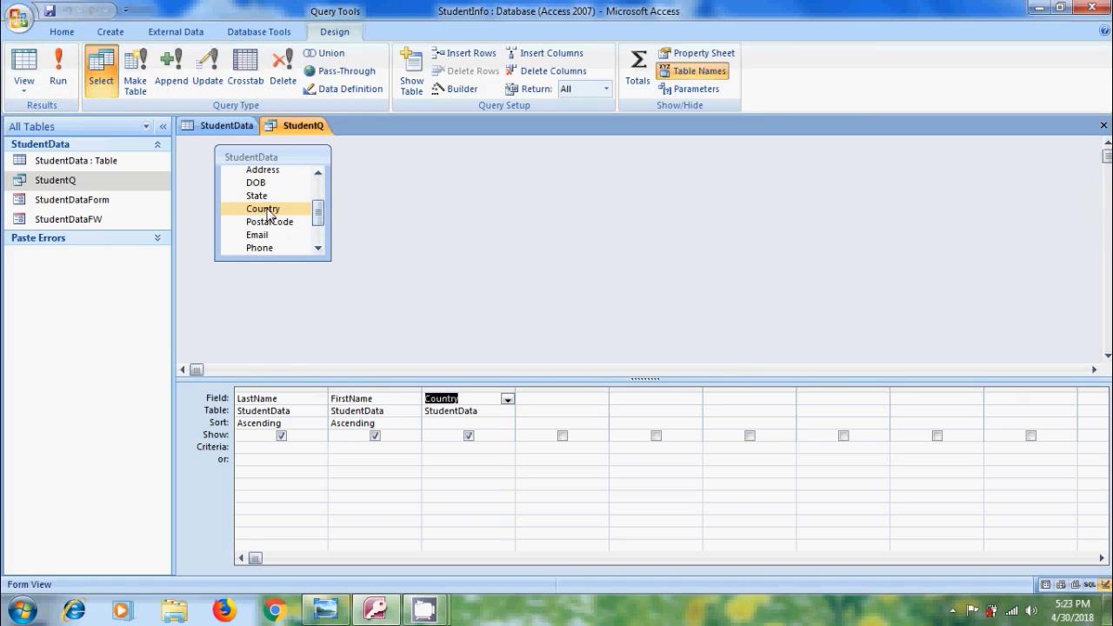
pyautogui.click(63, 76)
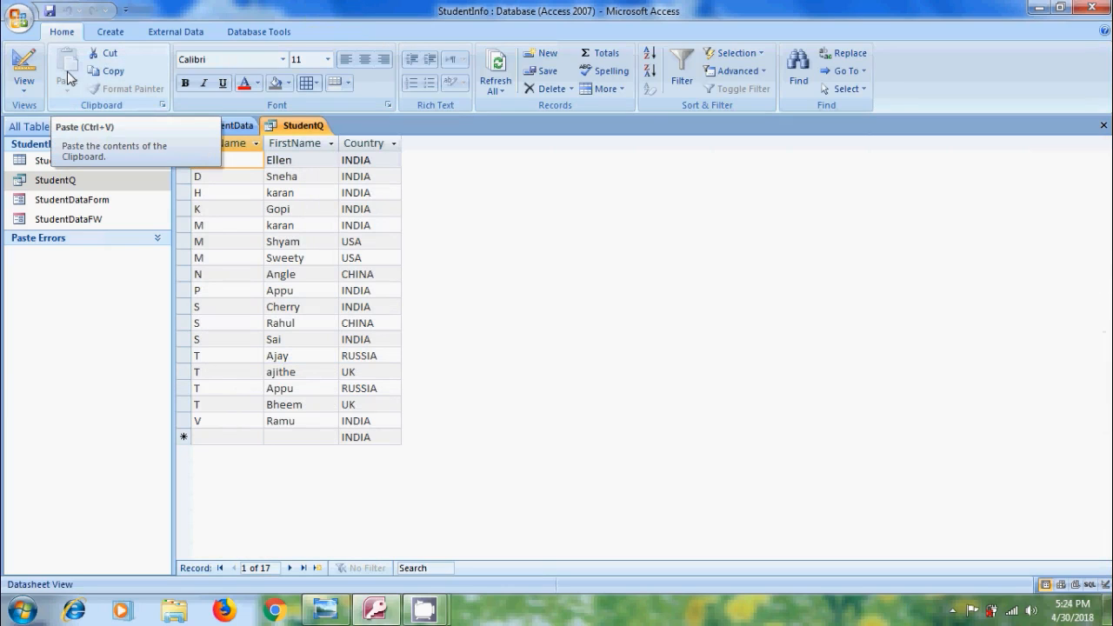
pyautogui.click(394, 144)
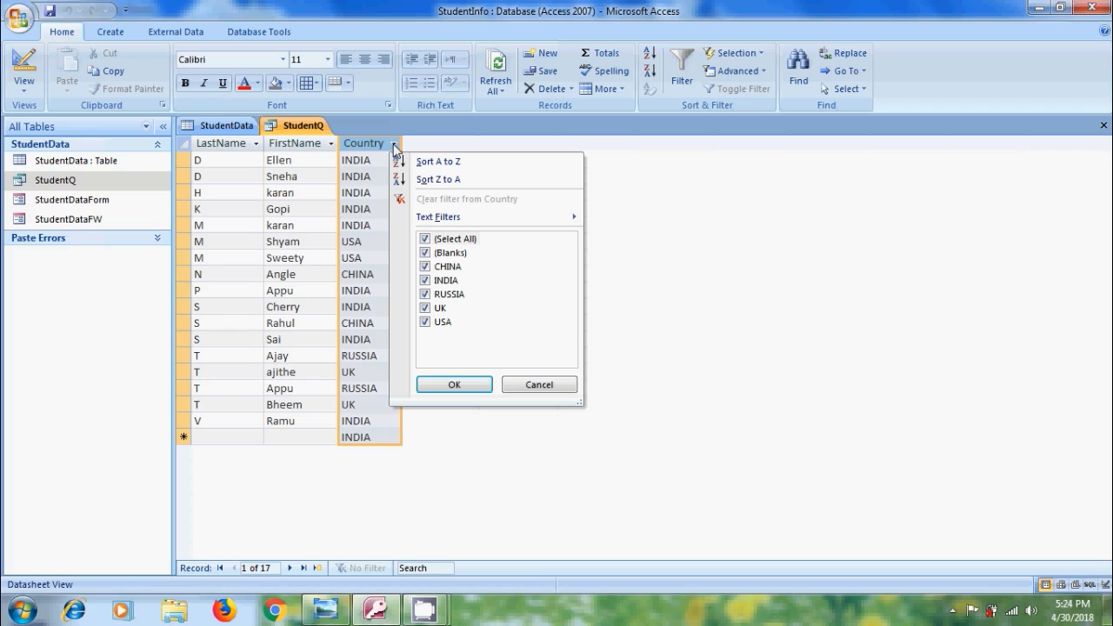
# Set the Country criteria to INDIA in the StudentQ design and run the query.
pyautogui.click(21, 66)
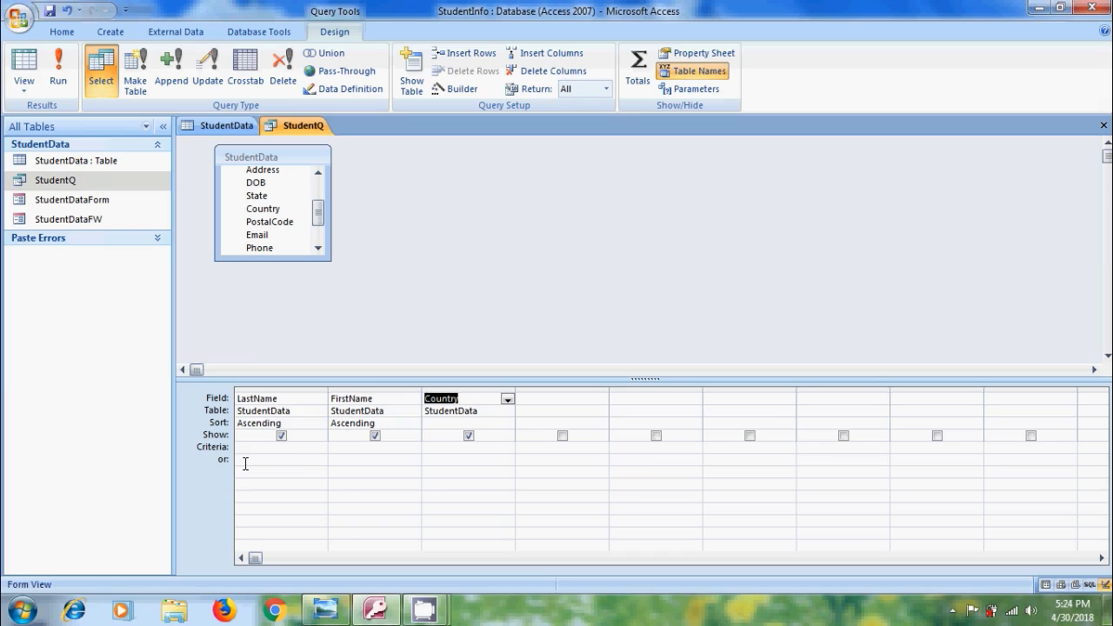
pyautogui.click(435, 448)
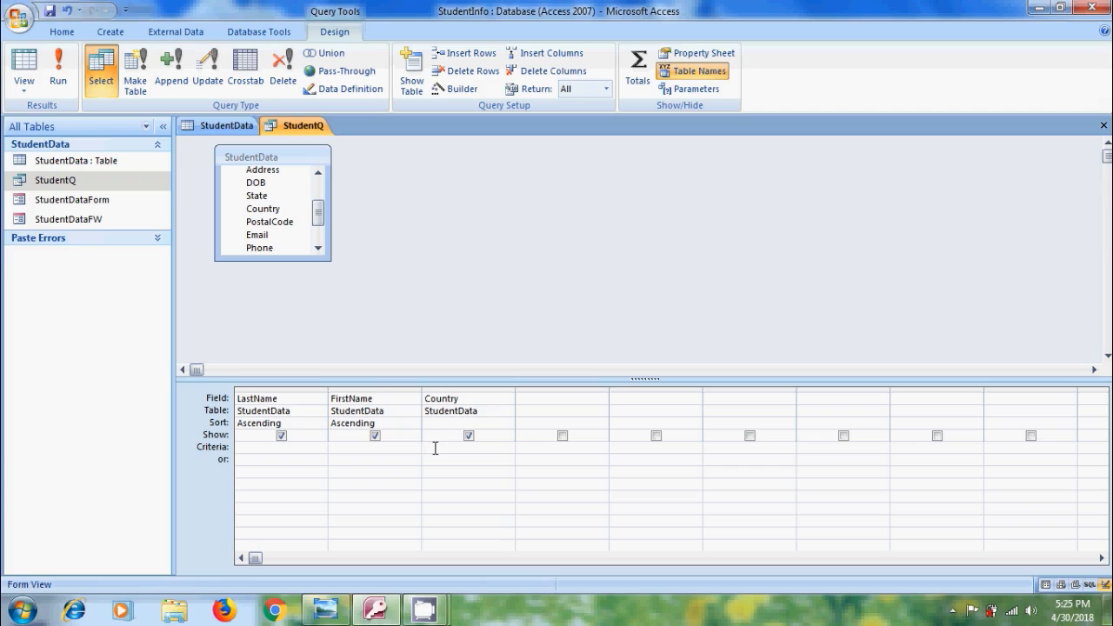
pyautogui.write('INDIA')
pyautogui.press('Return')
pyautogui.click(58, 69)
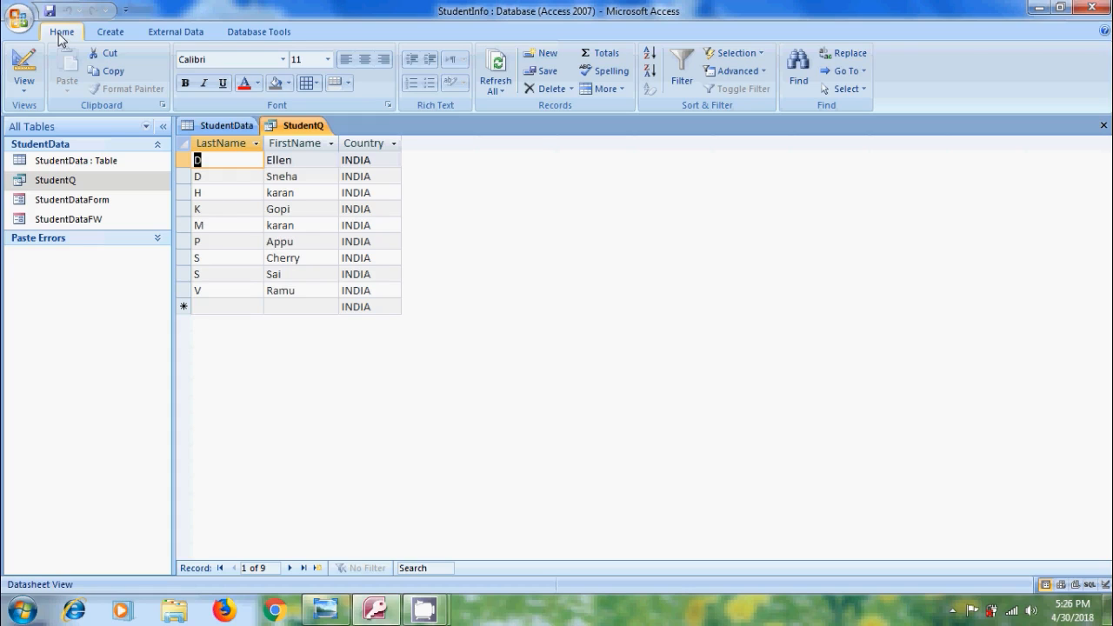
# Save the filtered query as a new query object named Students from India, and close and reopen it.
pyautogui.click(19, 18)
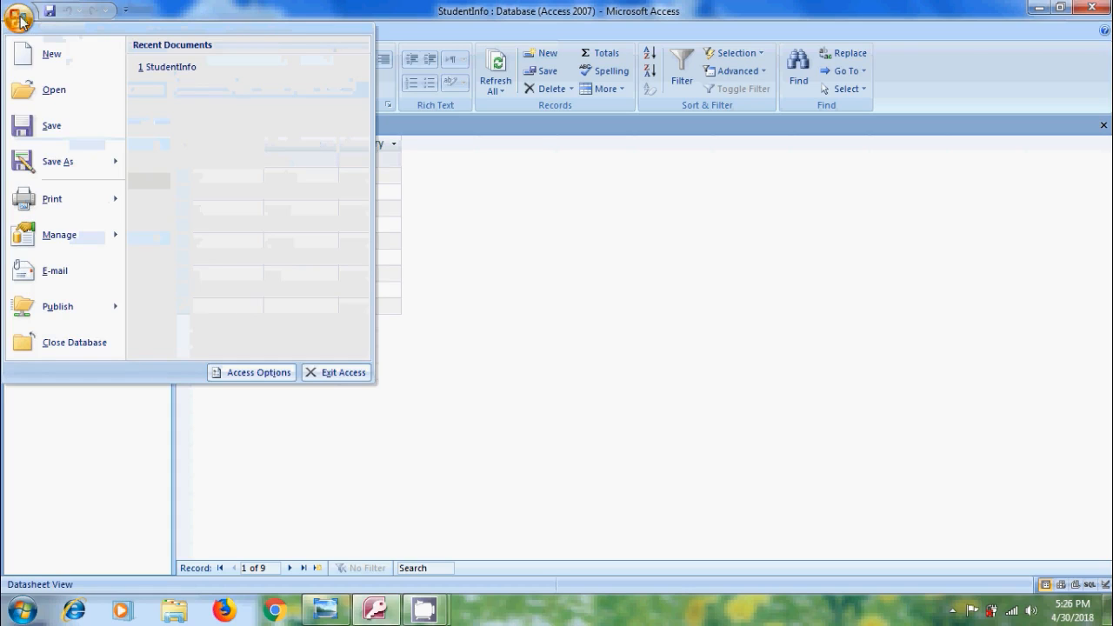
pyautogui.moveTo(61, 177)
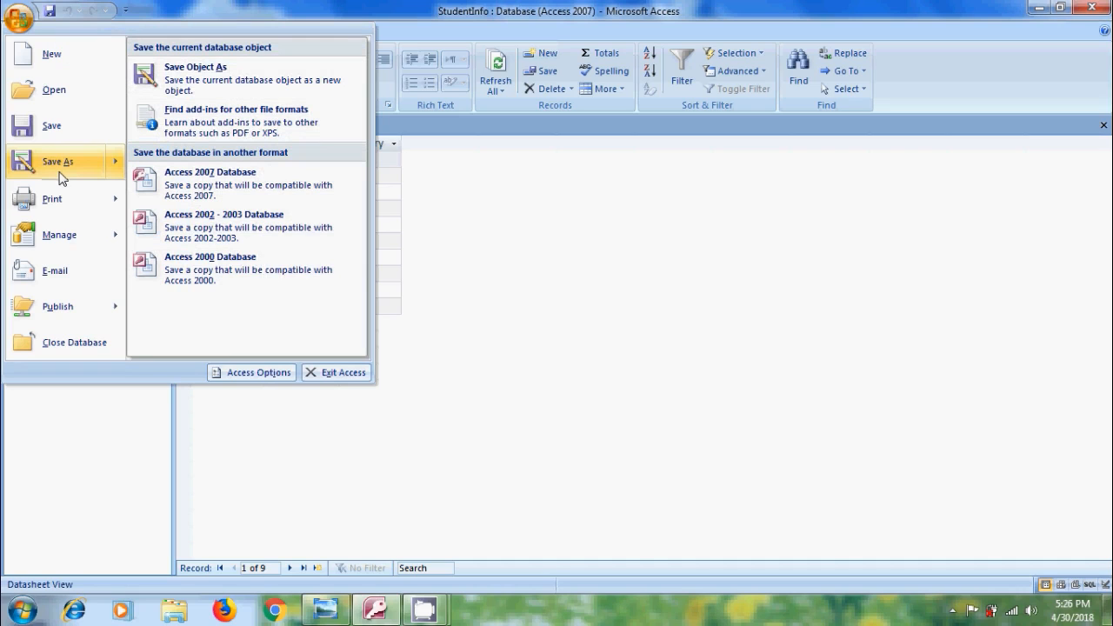
pyautogui.click(229, 79)
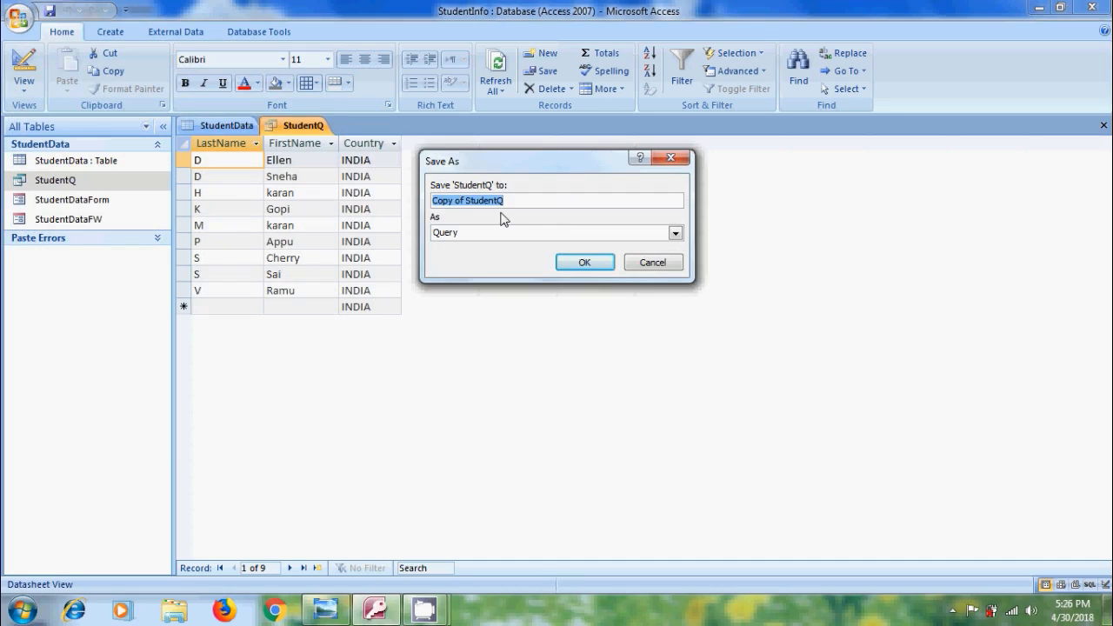
pyautogui.write('Student')
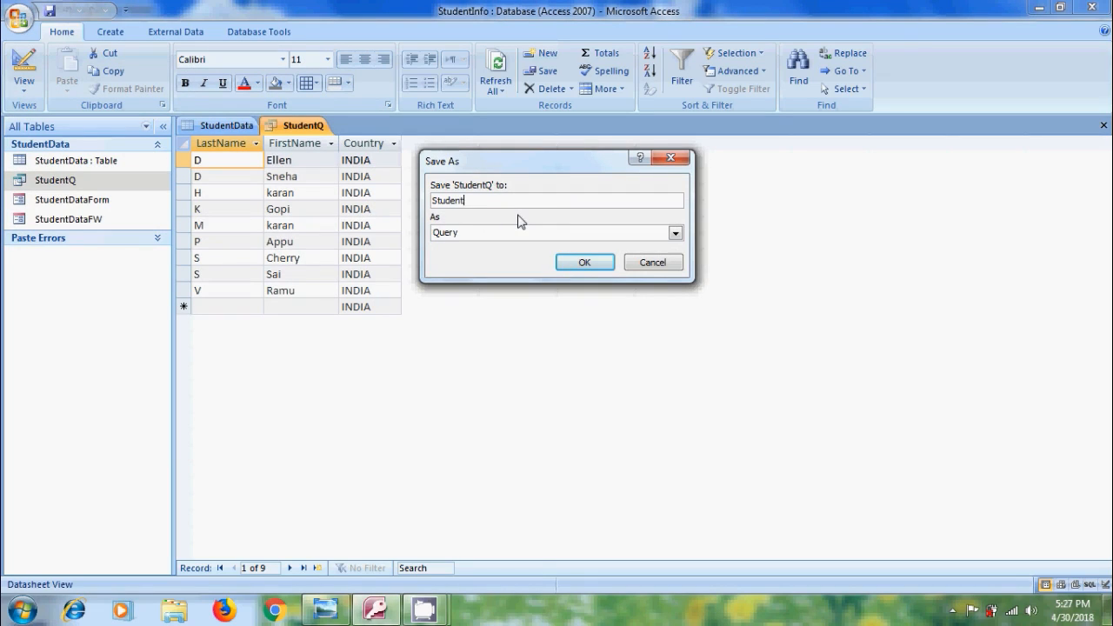
pyautogui.write('s from India')
pyautogui.click(600, 266)
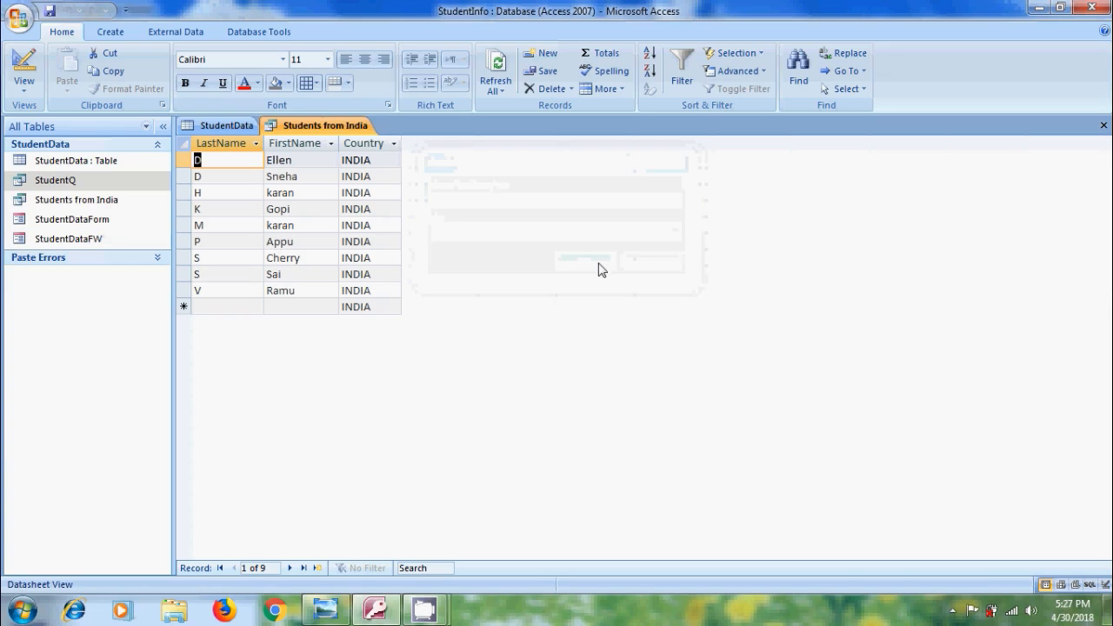
pyautogui.click(1103, 125)
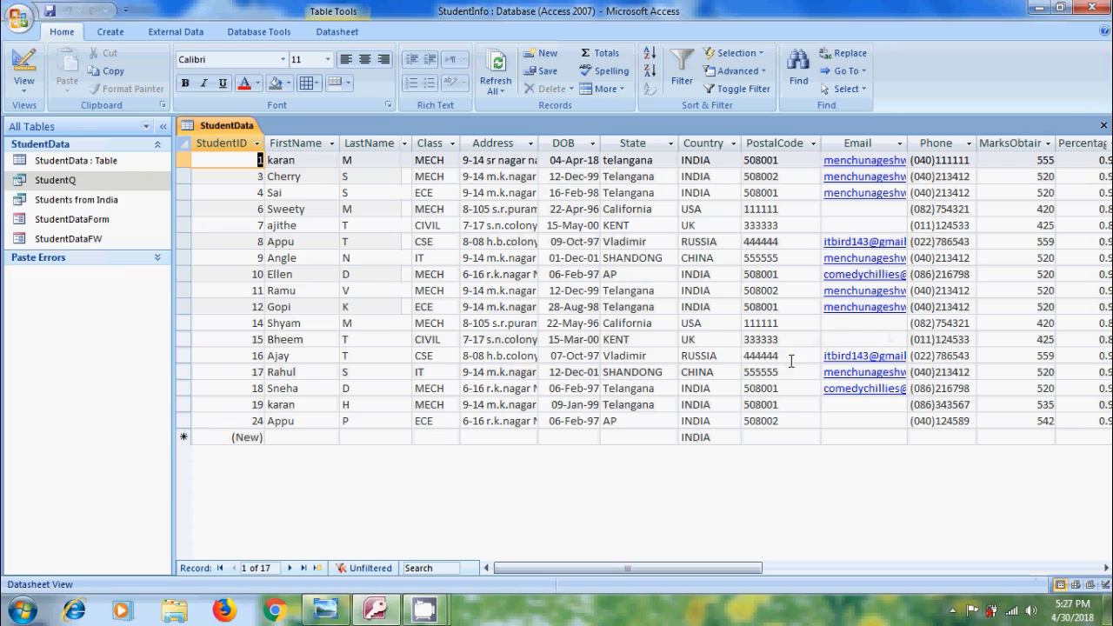
pyautogui.doubleClick(98, 205)
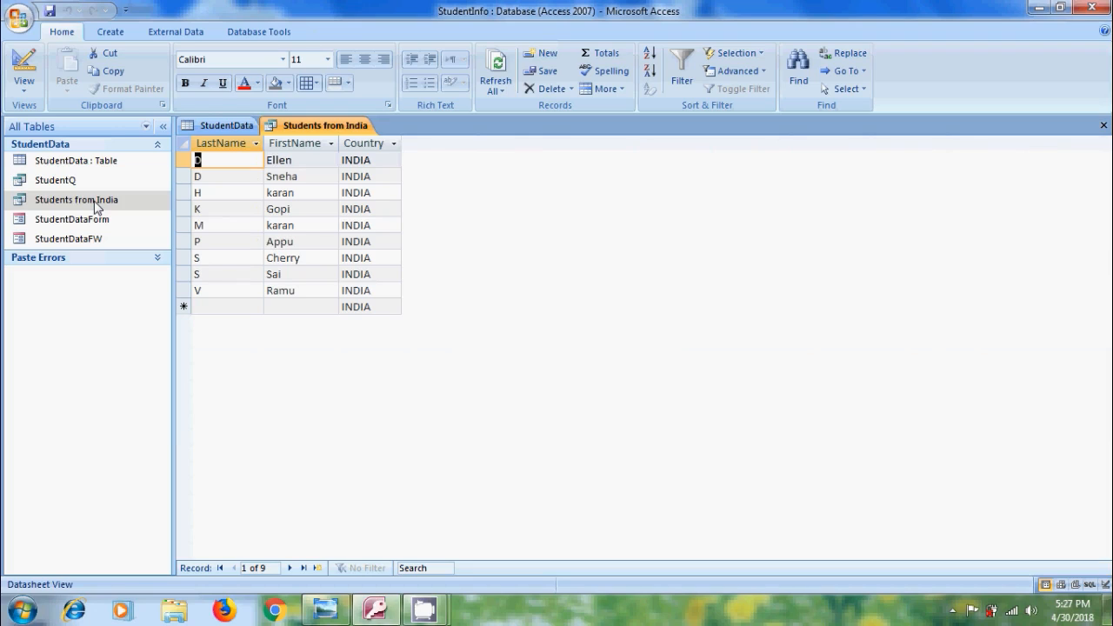
# Duplicate the Students from India query under the name Students from USA.
pyautogui.click(105, 202)
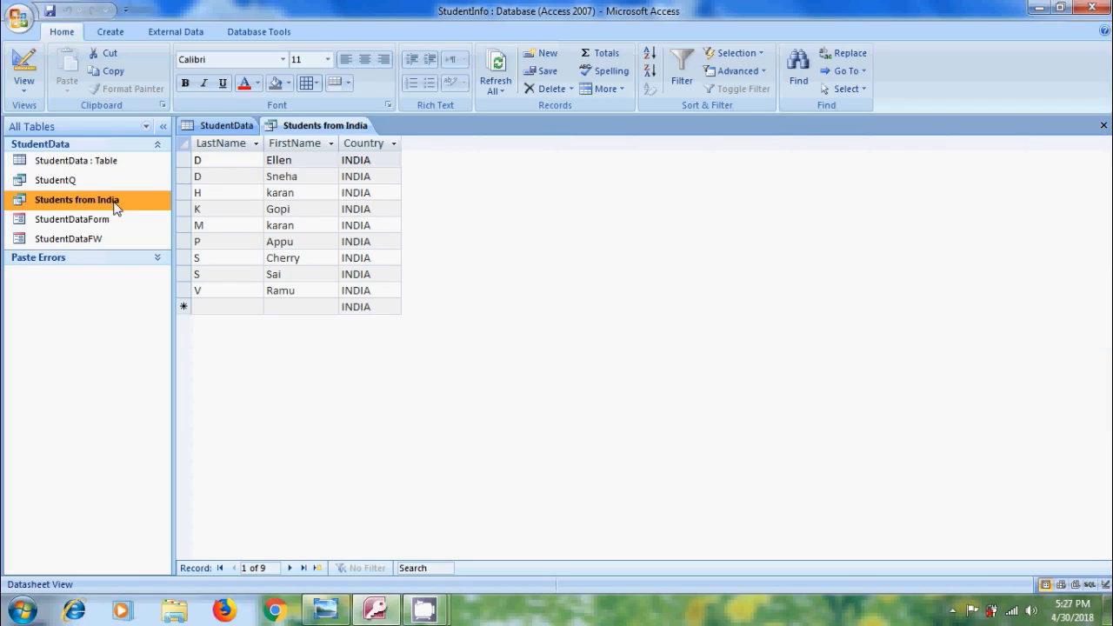
pyautogui.hotkey('ctrl', 'c')
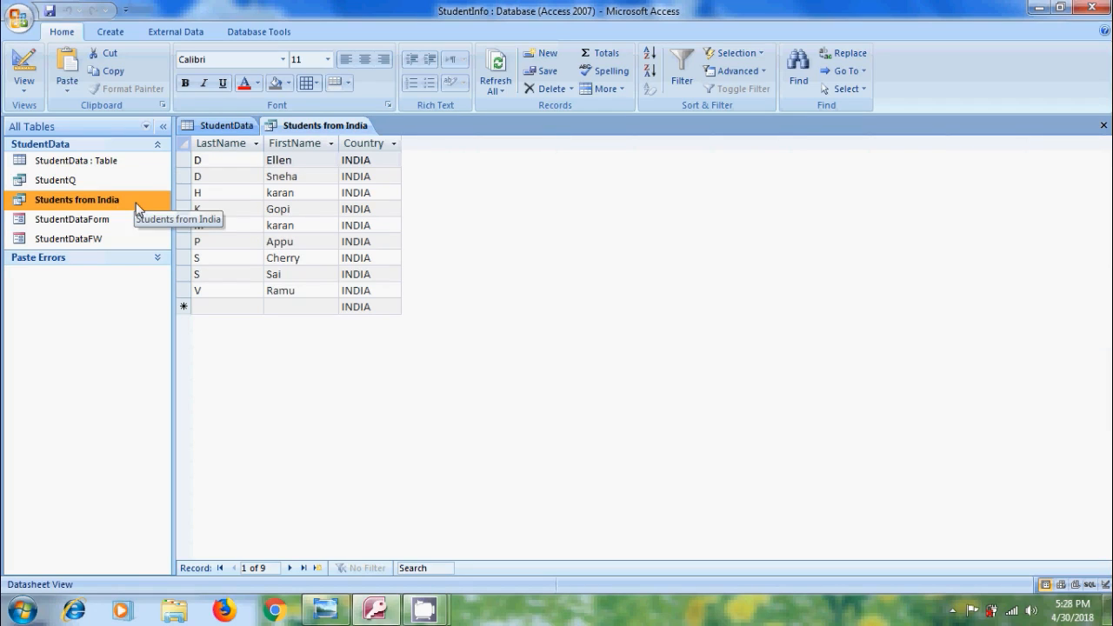
pyautogui.hotkey('ctrl', 'v')
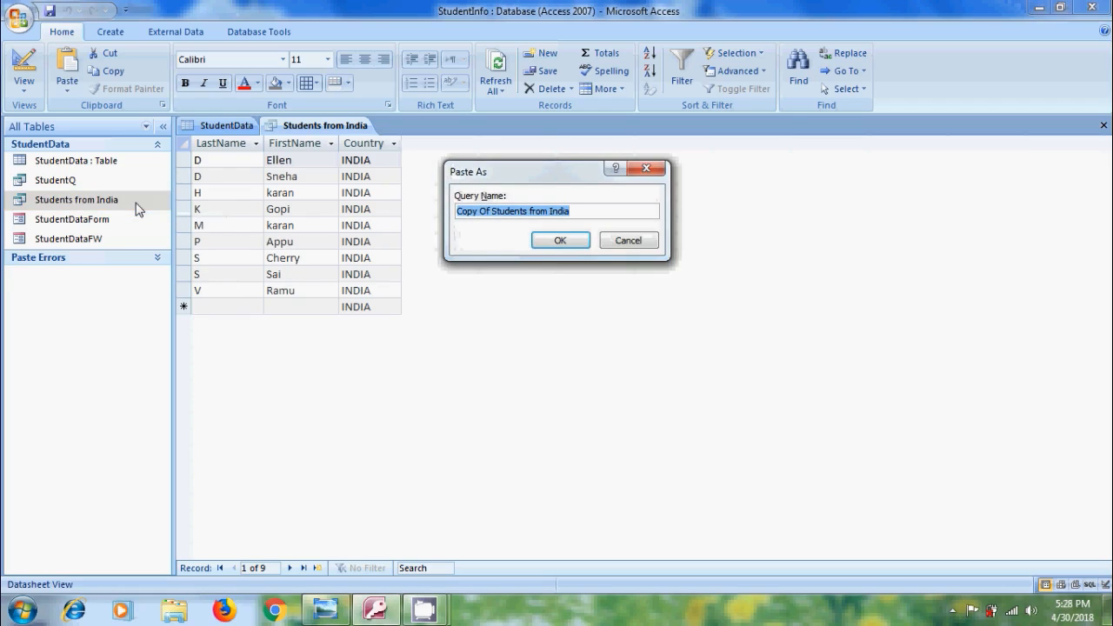
pyautogui.click(498, 211)
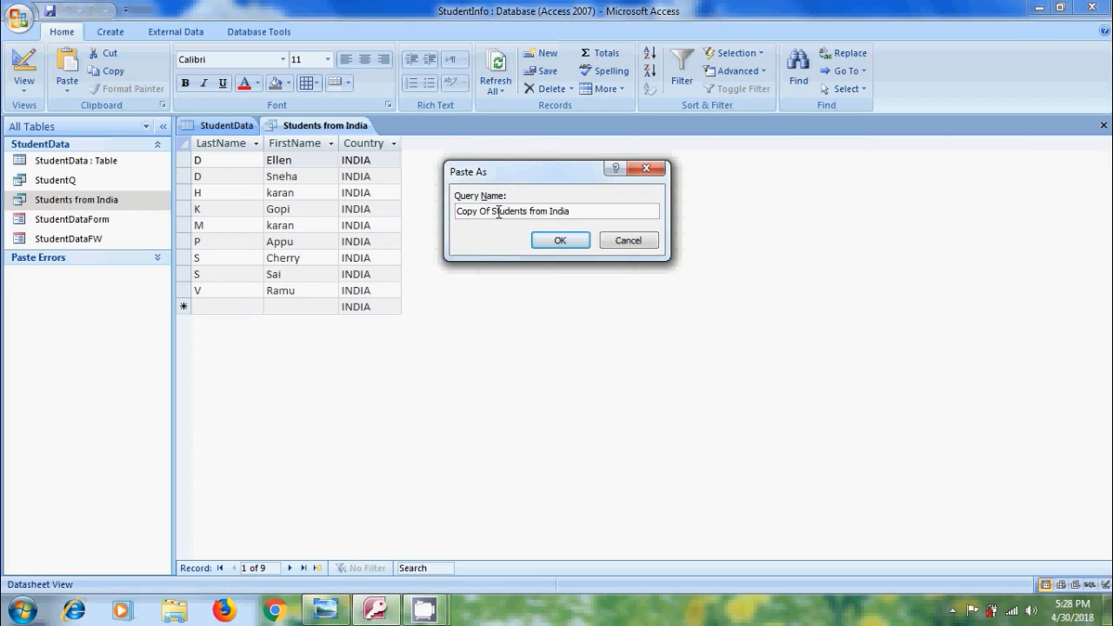
pyautogui.press('BackSpace')
pyautogui.press('BackSpace')
pyautogui.press('BackSpace')
pyautogui.press('BackSpace')
pyautogui.press('BackSpace')
pyautogui.press('BackSpace')
pyautogui.press('BackSpace')
pyautogui.press('BackSpace')
pyautogui.press('End')
pyautogui.press('BackSpace')
pyautogui.press('BackSpace')
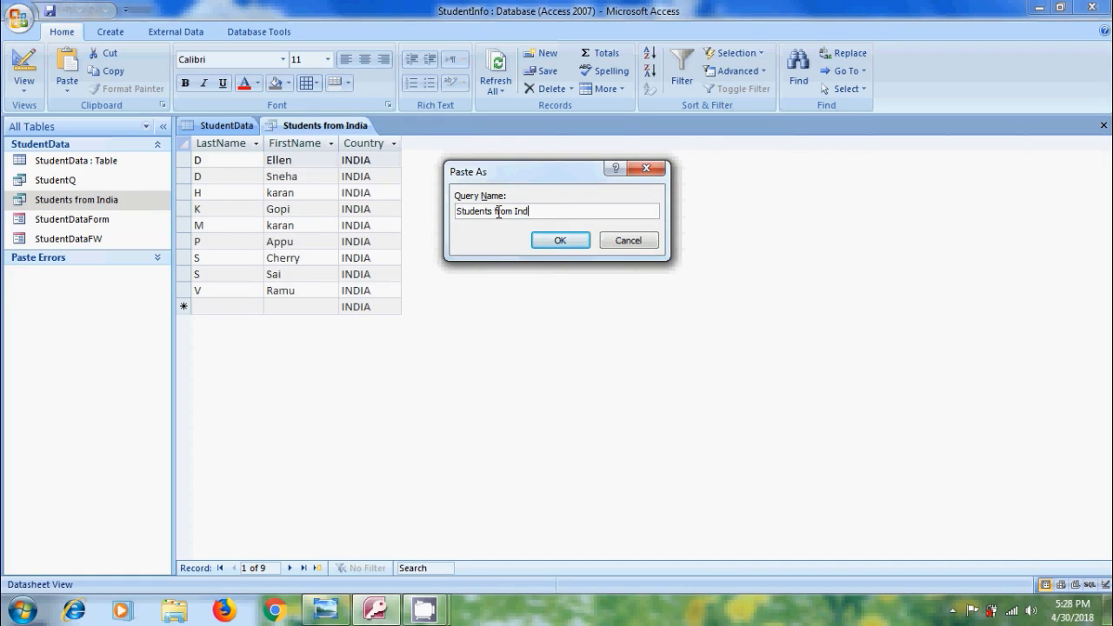
pyautogui.press('BackSpace')
pyautogui.press('BackSpace')
pyautogui.press('BackSpace')
pyautogui.write('USA')
pyautogui.click(560, 242)
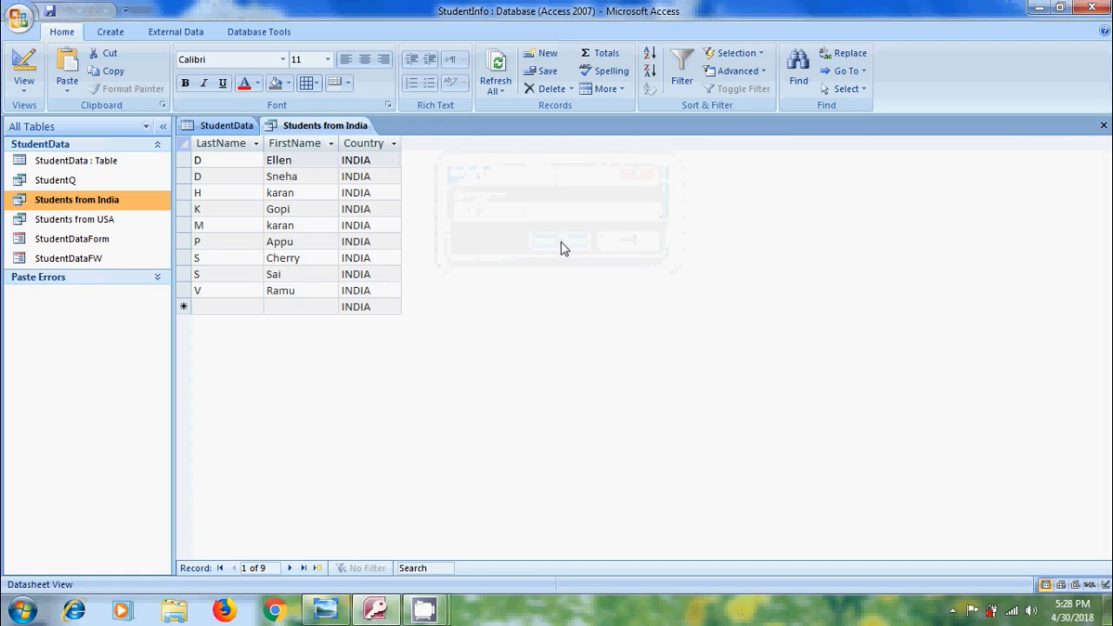
# Change the Country criteria to USA in the Students from USA design and run the query.
pyautogui.click(98, 226)
pyautogui.doubleClick(98, 226)
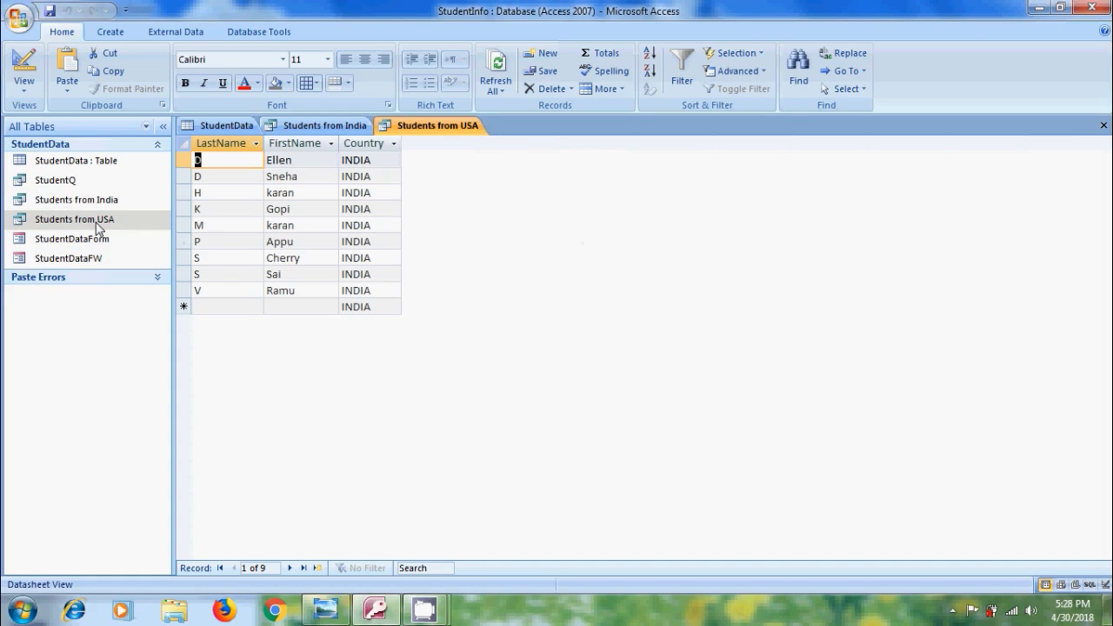
pyautogui.click(26, 61)
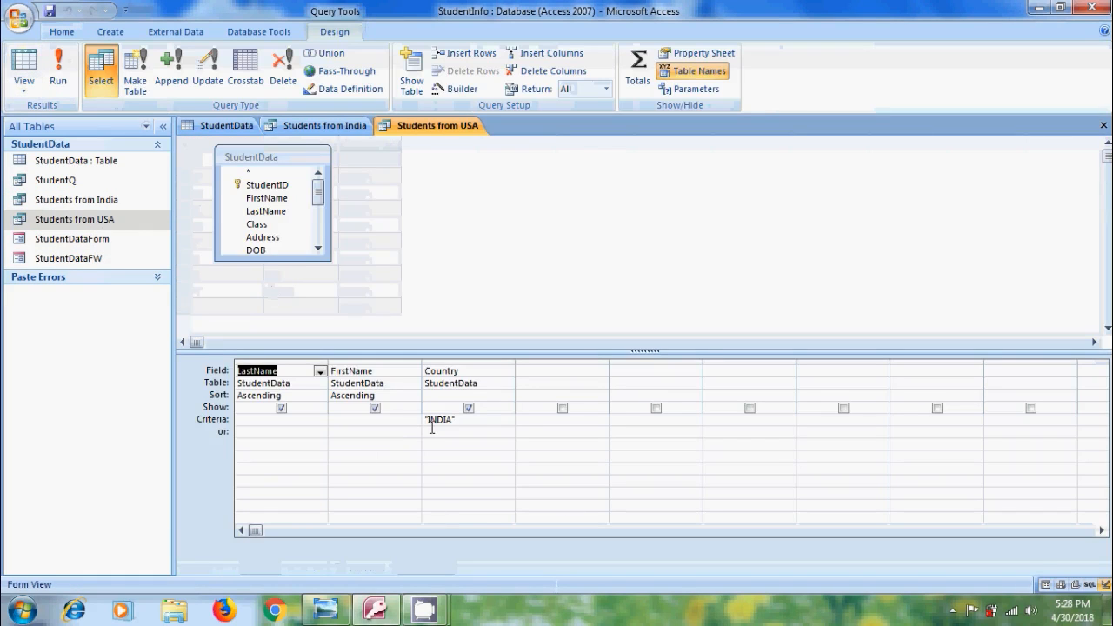
pyautogui.click(433, 421)
pyautogui.press('Delete')
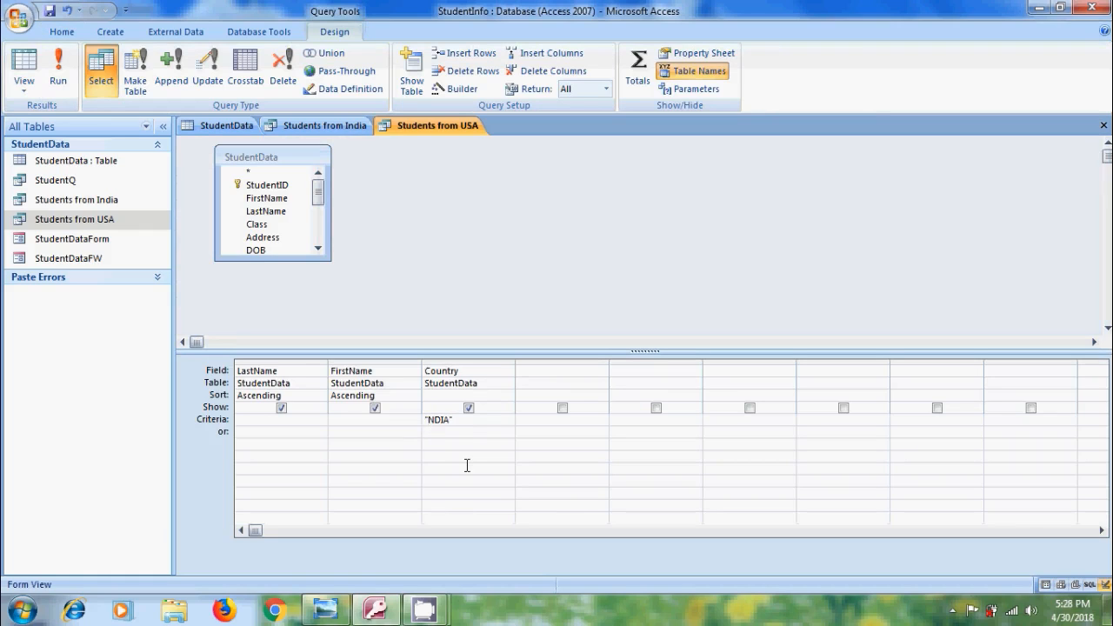
pyautogui.write('USA')
pyautogui.press('Delete')
pyautogui.press('Delete')
pyautogui.press('Delete')
pyautogui.press('Delete')
pyautogui.click(54, 74)
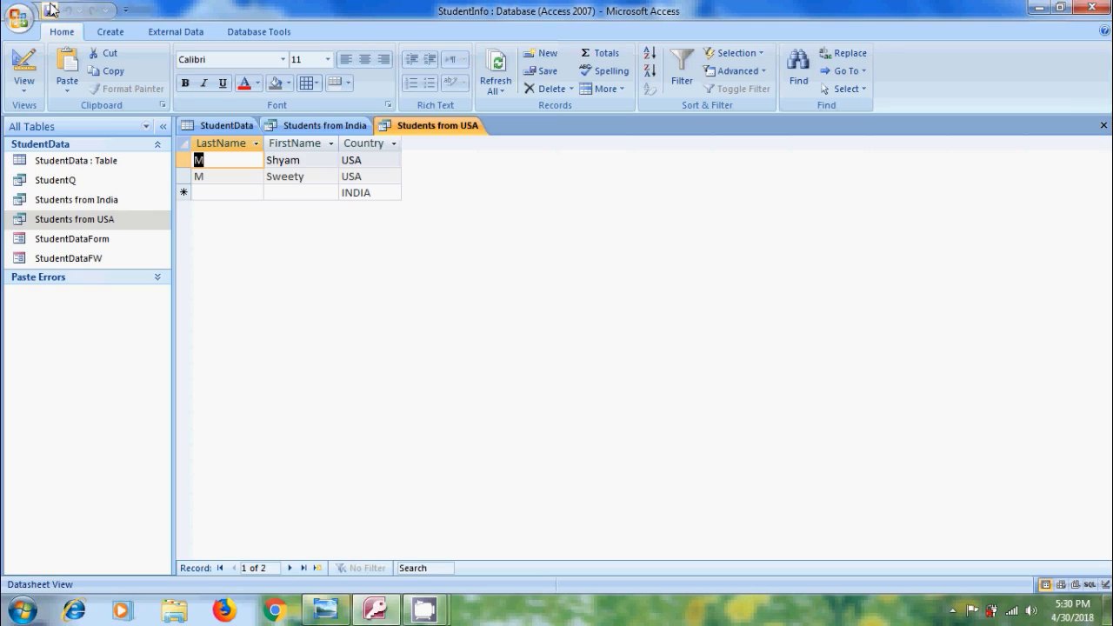
# Edit the student's first name in the second record of the Students from USA results and check the refreshed StudentData table.
pyautogui.doubleClick(286, 176)
pyautogui.write('sw')
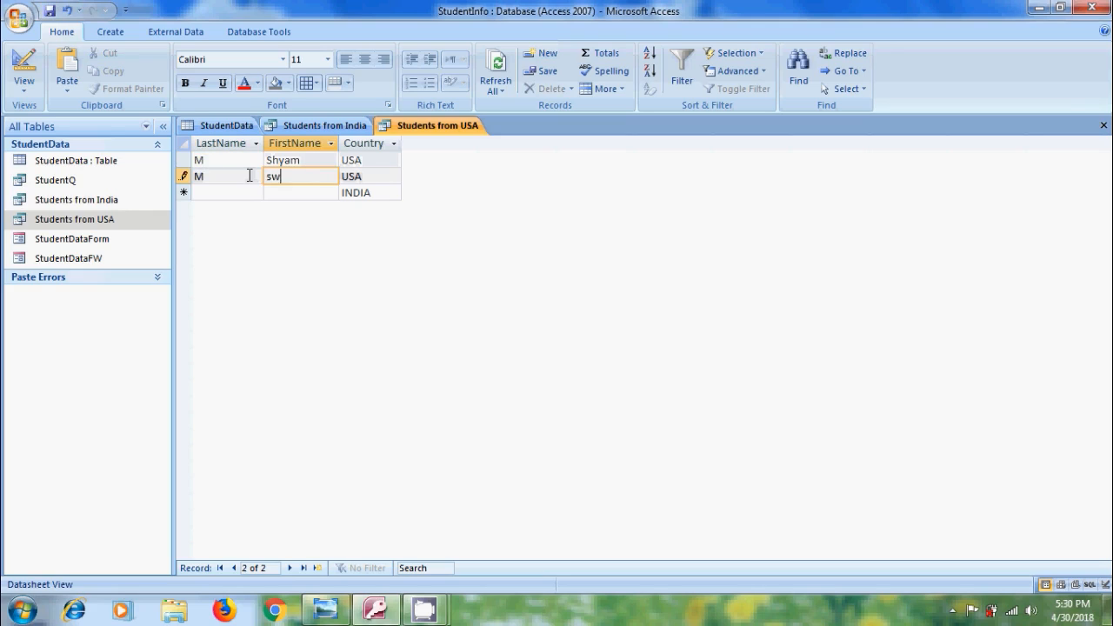
pyautogui.write('eeti')
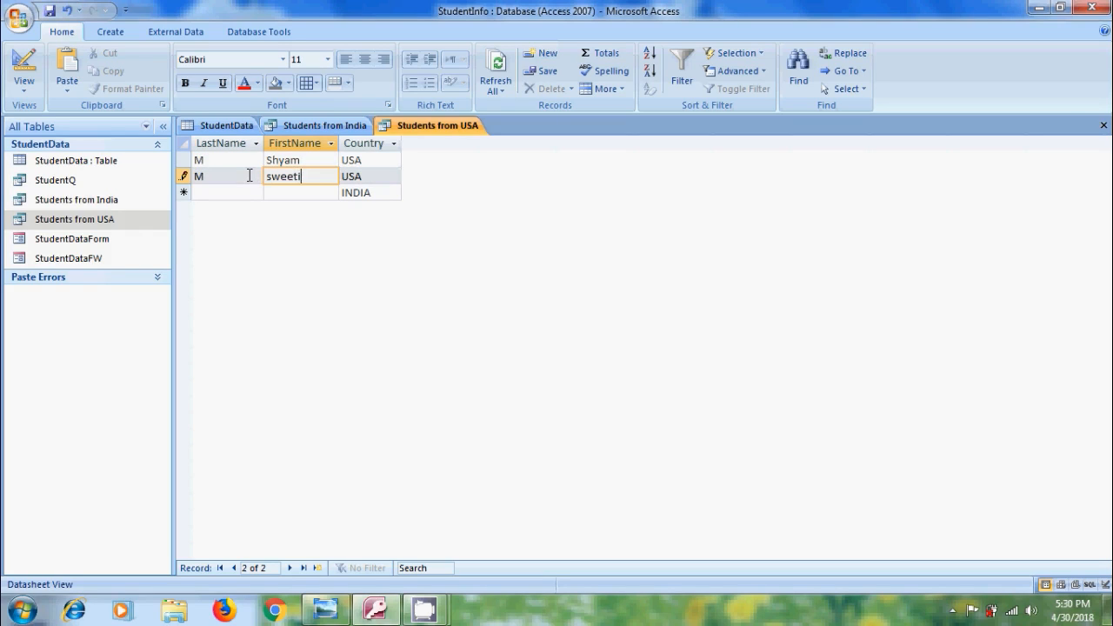
pyautogui.write('e')
pyautogui.click(231, 125)
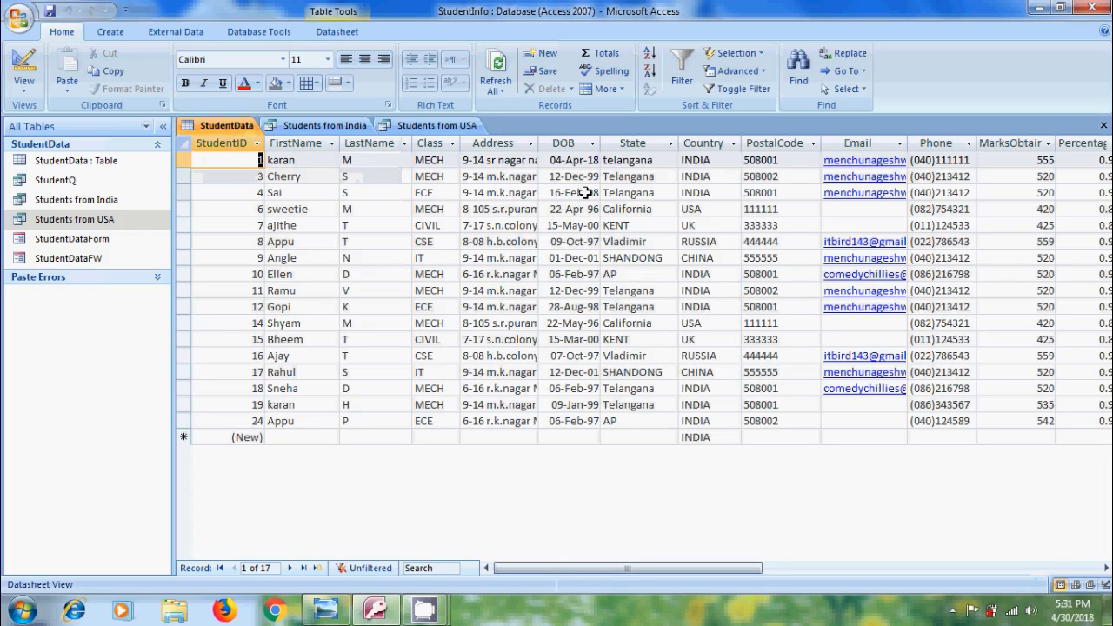
pyautogui.click(498, 76)
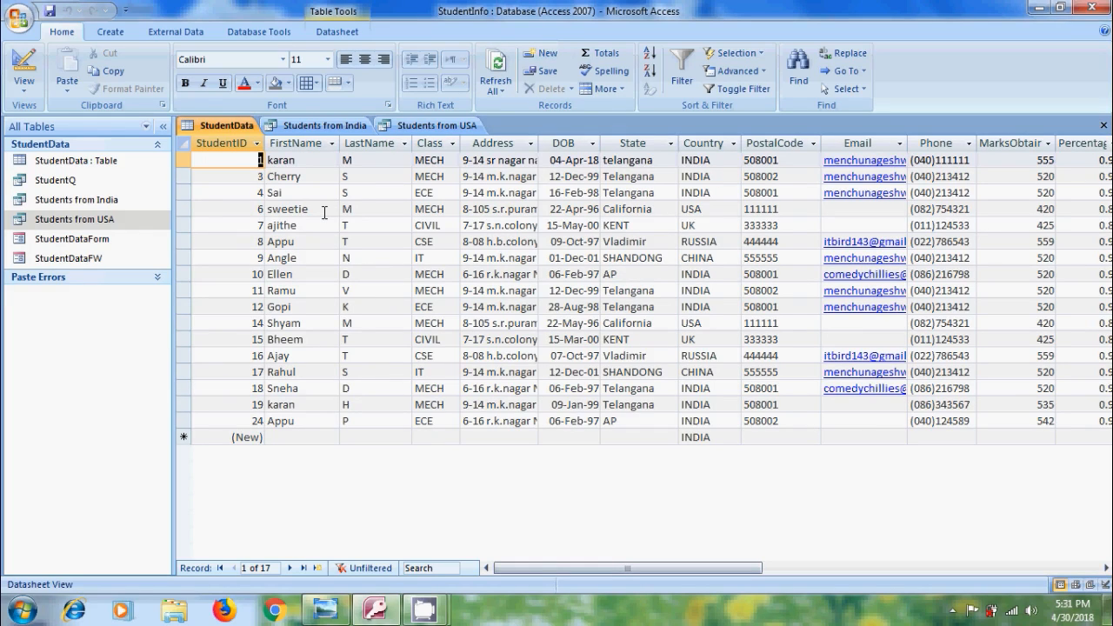
# Add all StudentData fields with the asterisk to the Students from USA design and run the query.
pyautogui.click(445, 128)
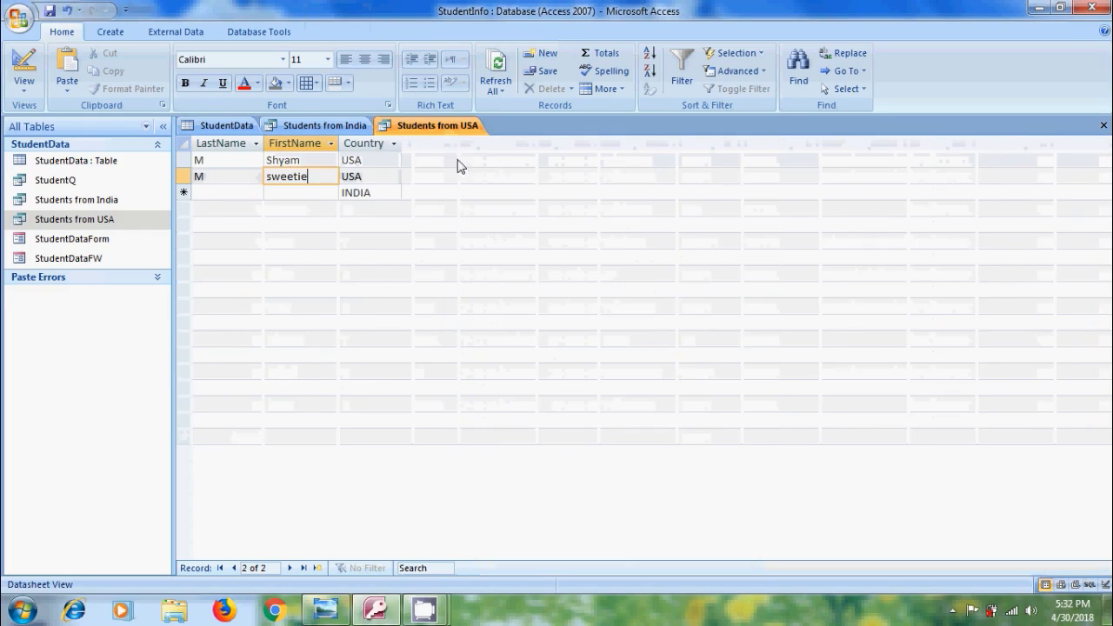
pyautogui.click(24, 62)
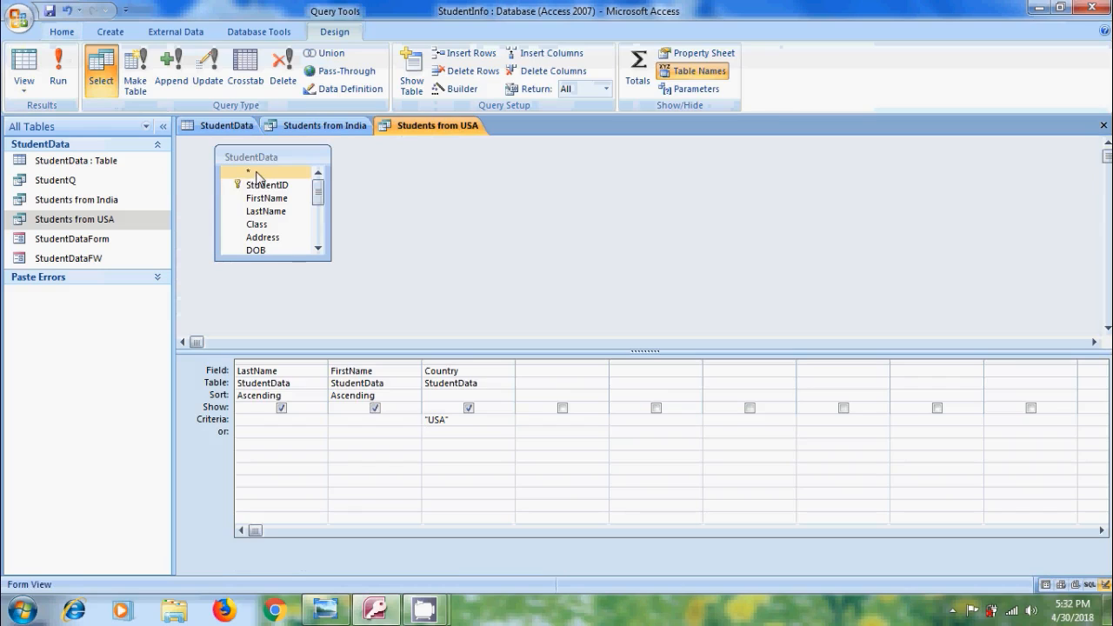
pyautogui.click(256, 174)
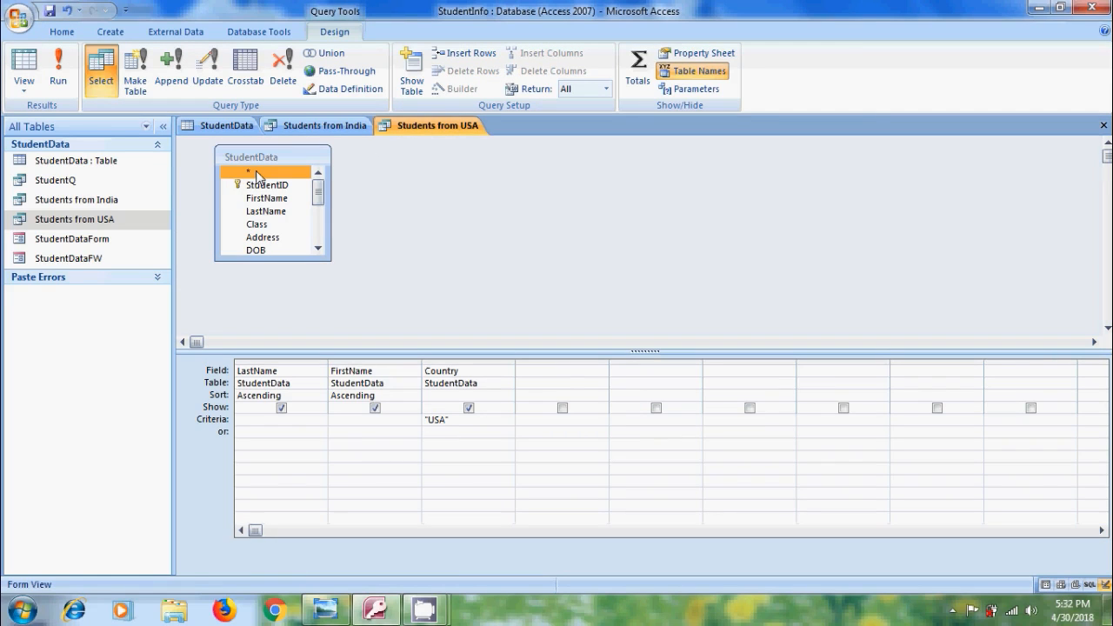
pyautogui.doubleClick(256, 173)
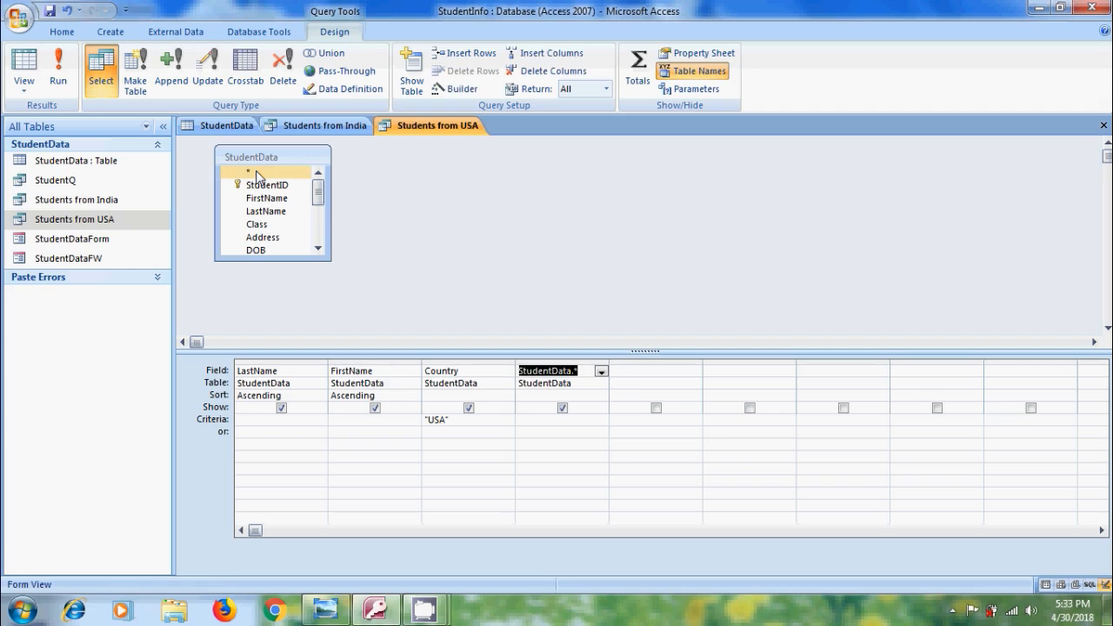
pyautogui.click(59, 73)
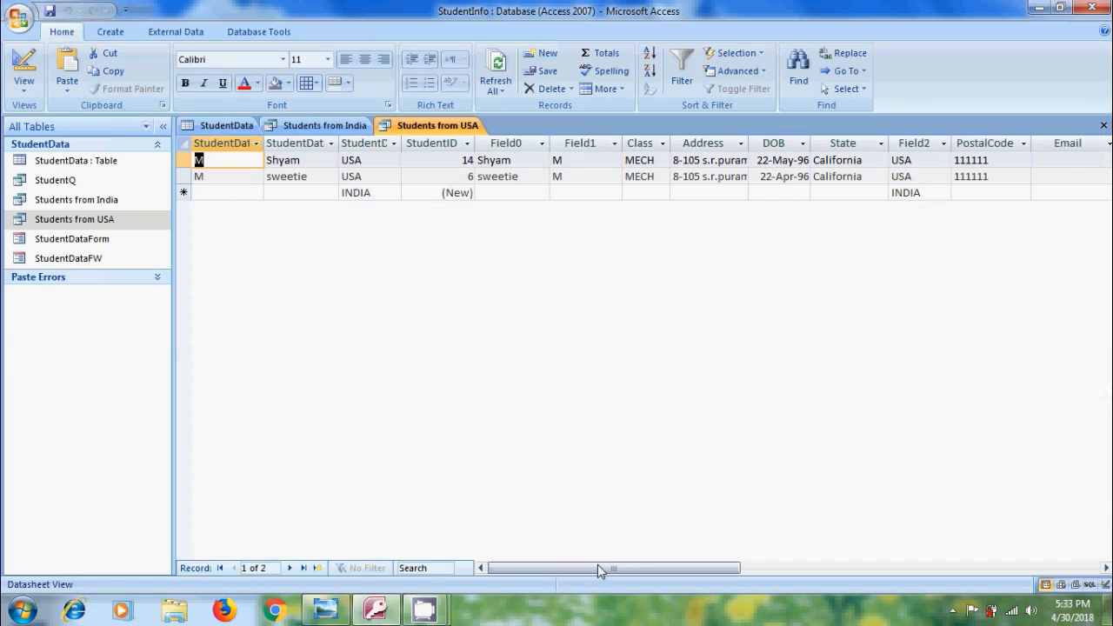
pyautogui.moveTo(597, 564); pyautogui.dragTo(513, 591)
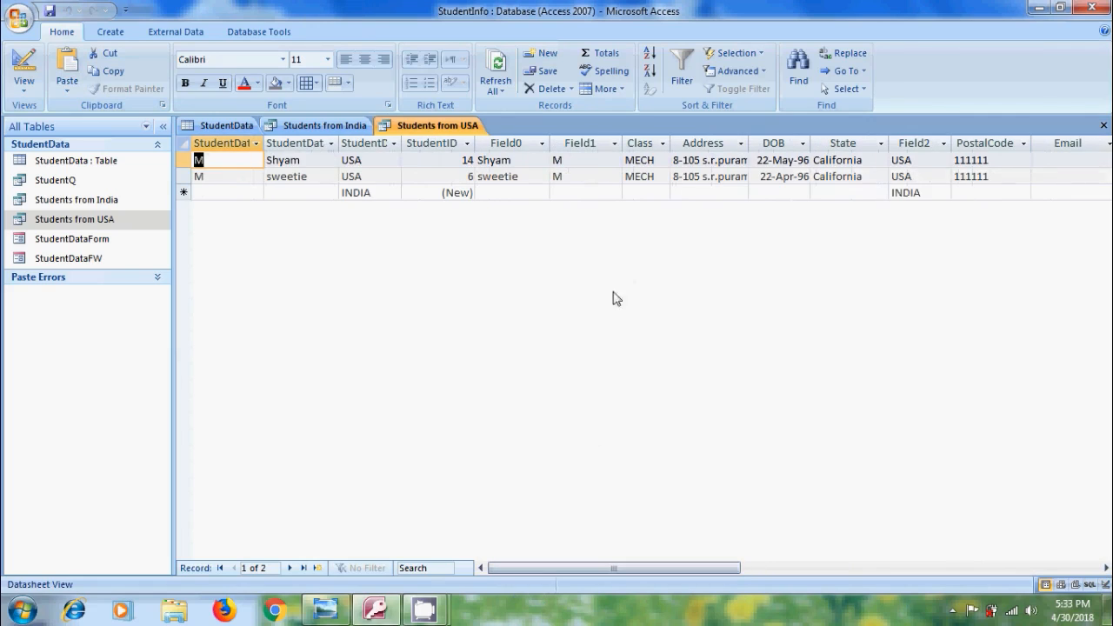
# Turn off Show for the LastName sort column in the Students from USA design and run the query.
pyautogui.click(26, 68)
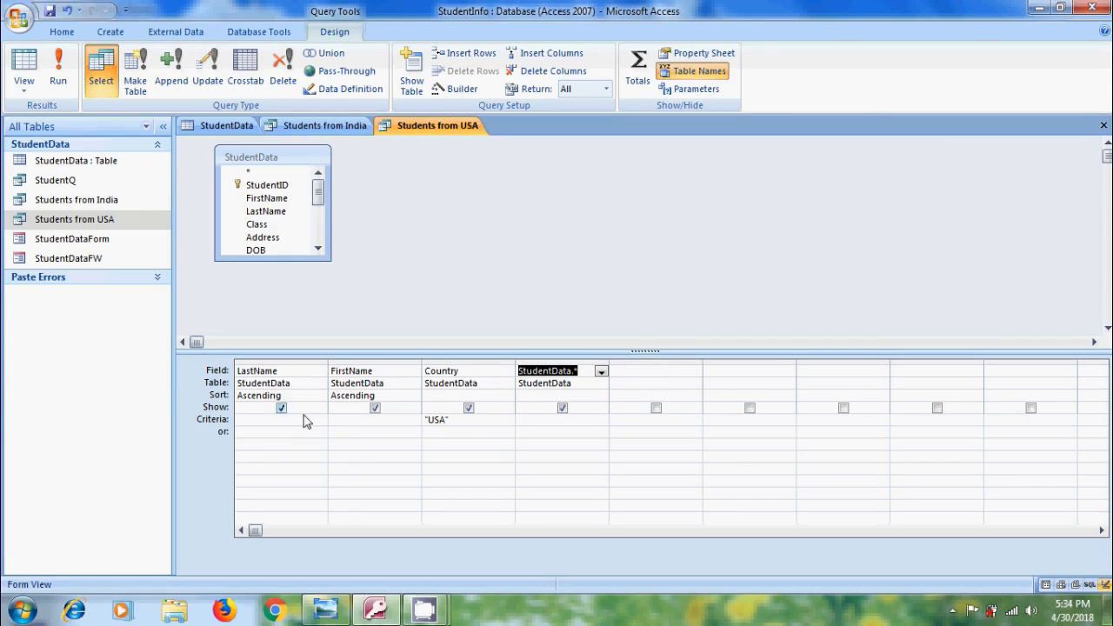
pyautogui.click(281, 409)
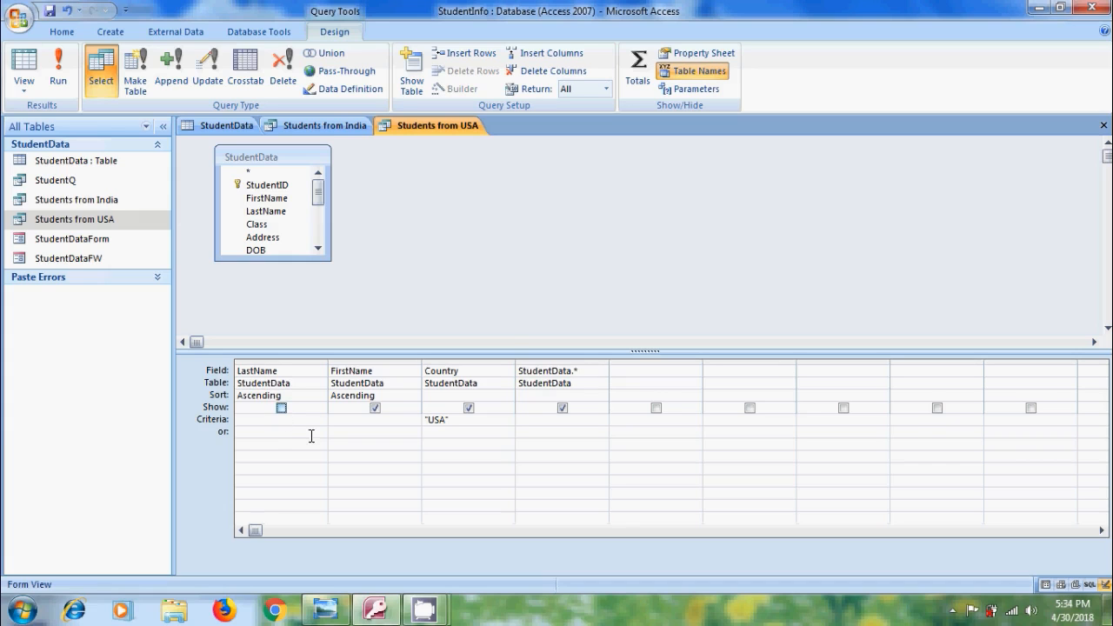
pyautogui.click(59, 74)
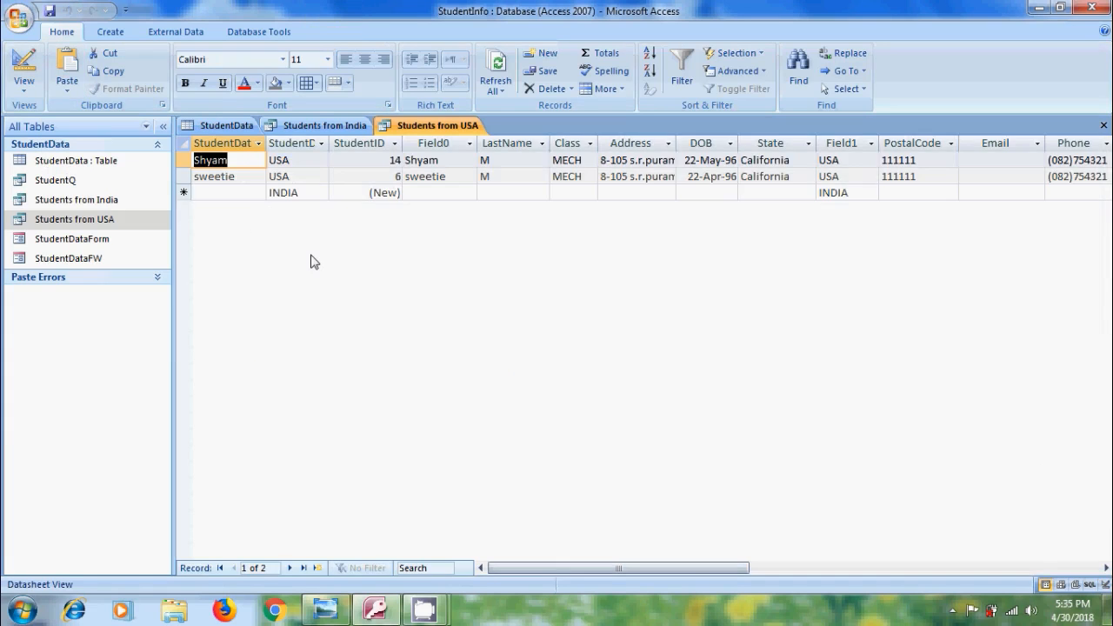